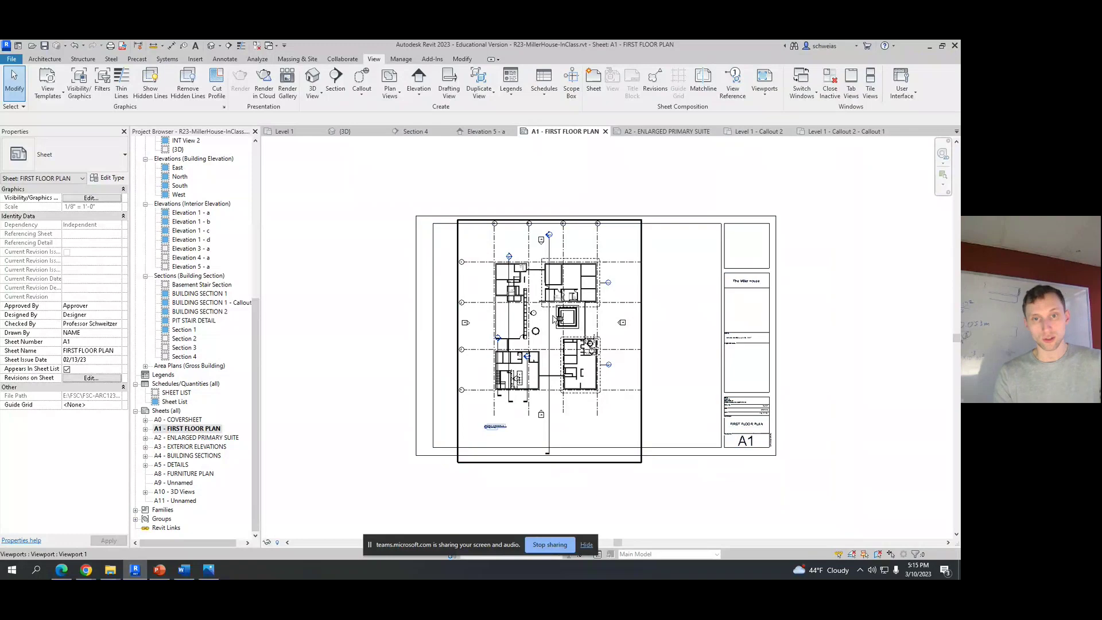
Step: Activate the first-floor plan viewport on sheet A1, then exit back to the sheet
double_click(555, 438)
click(549, 433)
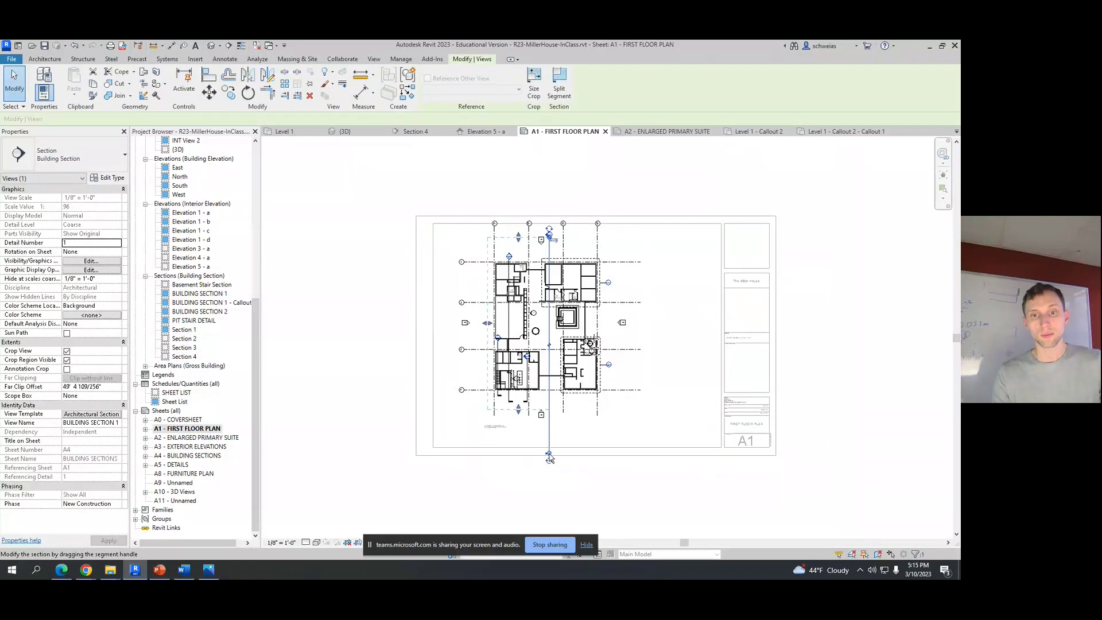
key(Escape)
double_click(381, 381)
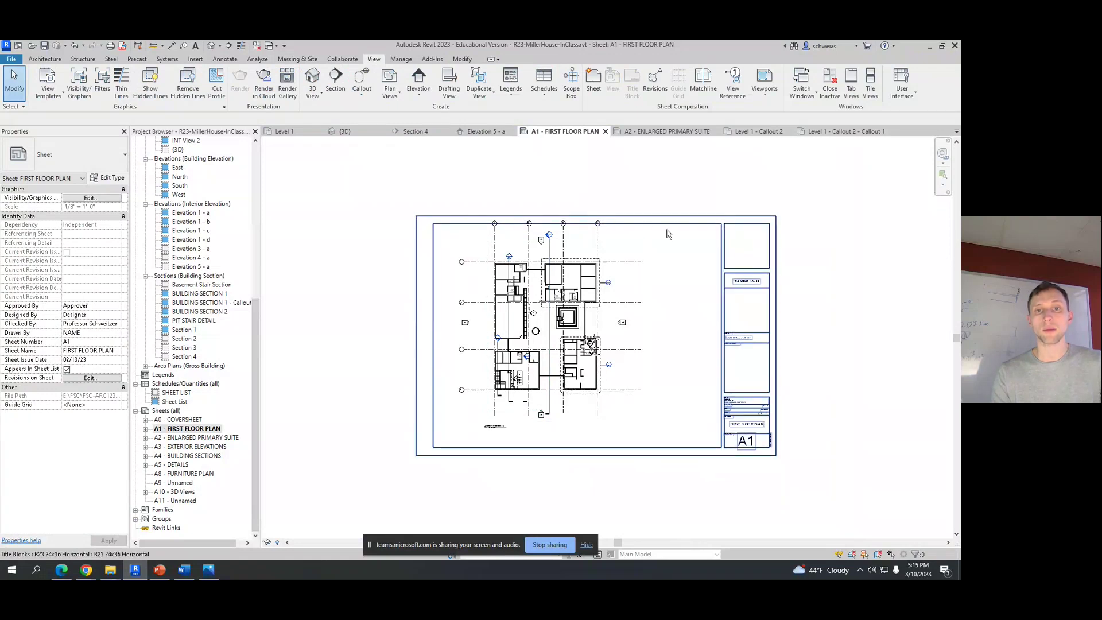
Step: Drag the first-floor plan viewport left and slightly down on sheet A1
click(640, 235)
drag(554, 298, 535, 306)
click(528, 470)
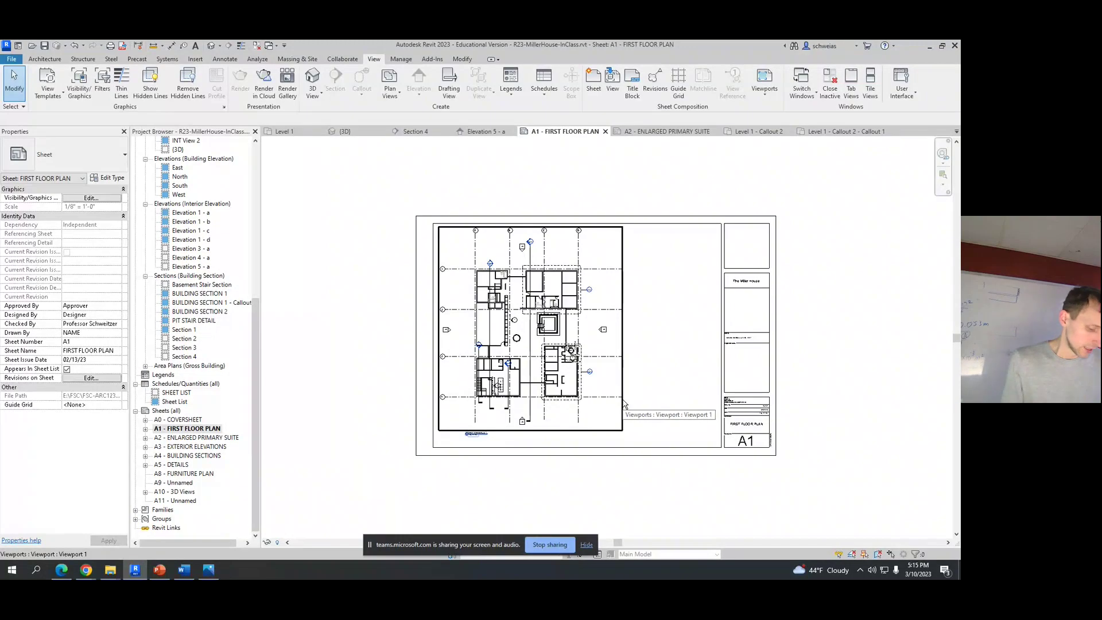
scroll(656, 376, up, 4)
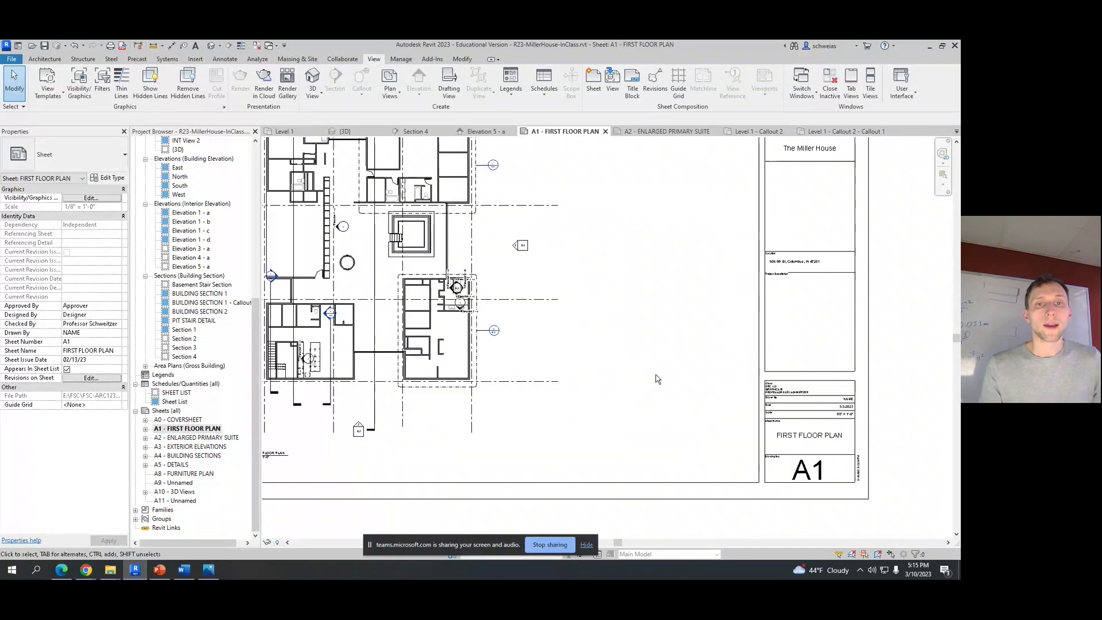
Step: Open the Print dialog from the File menu and choose Adobe PDF as the printer
scroll(657, 376, down, 2)
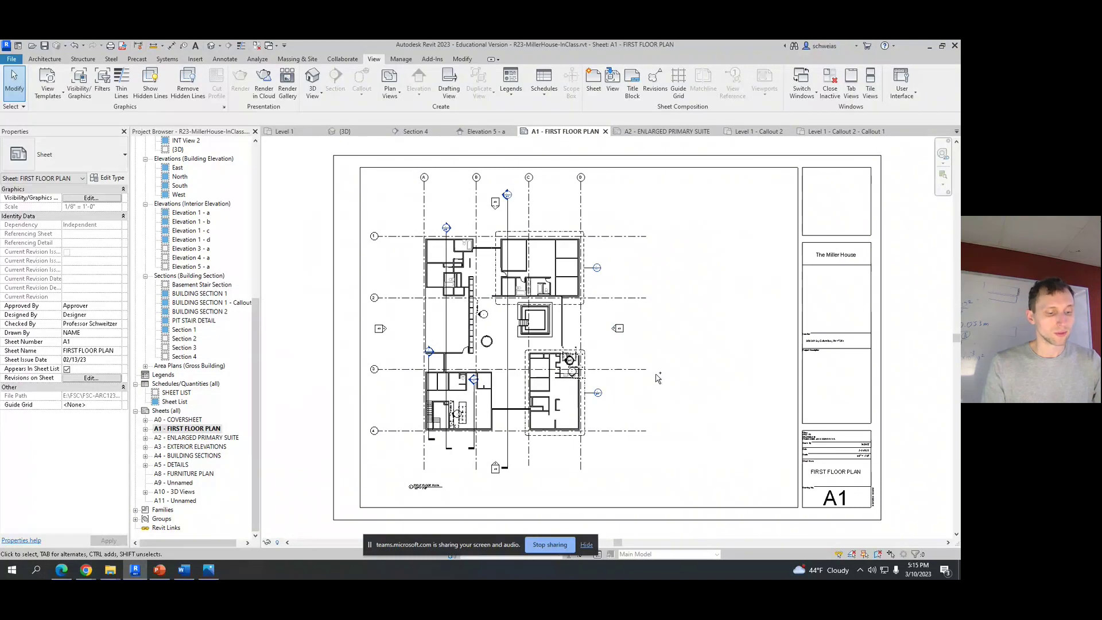
key(ctrl+p)
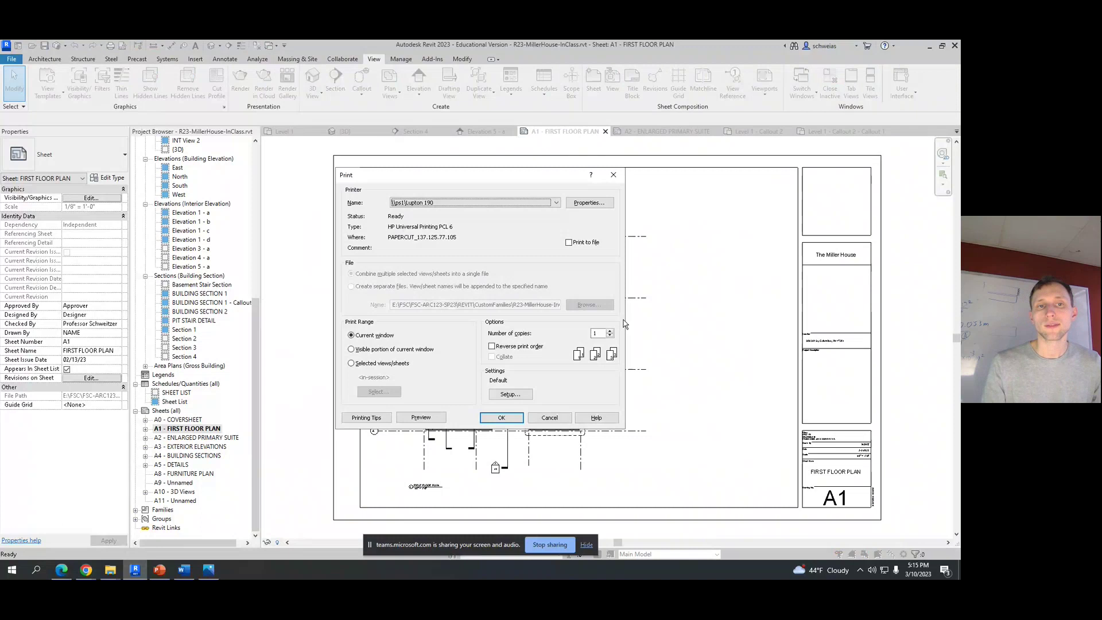
key(Escape)
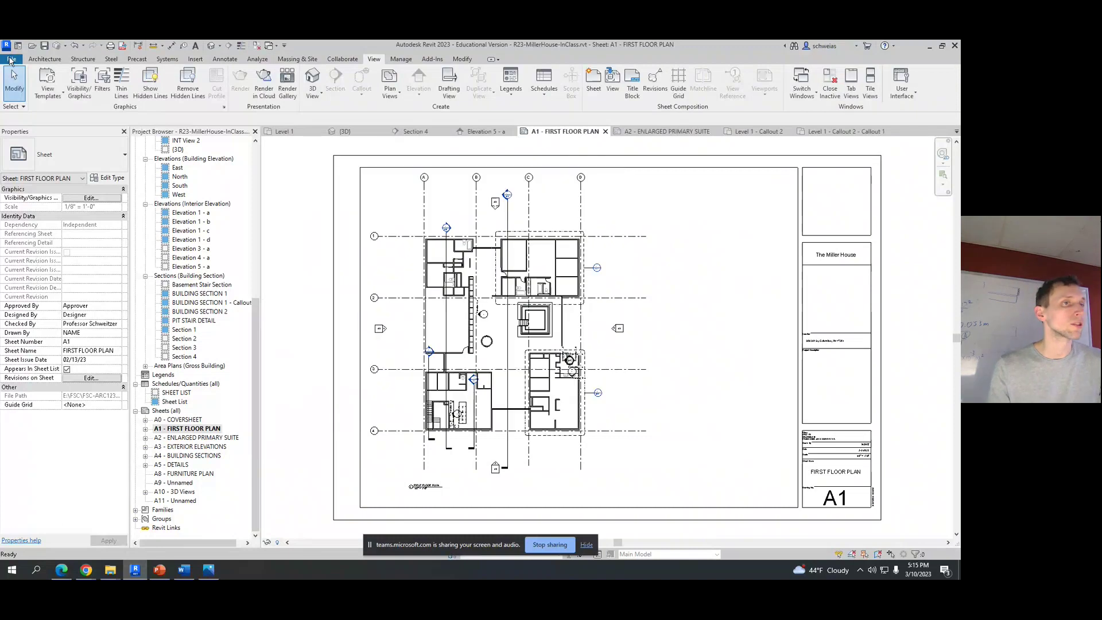
click(11, 59)
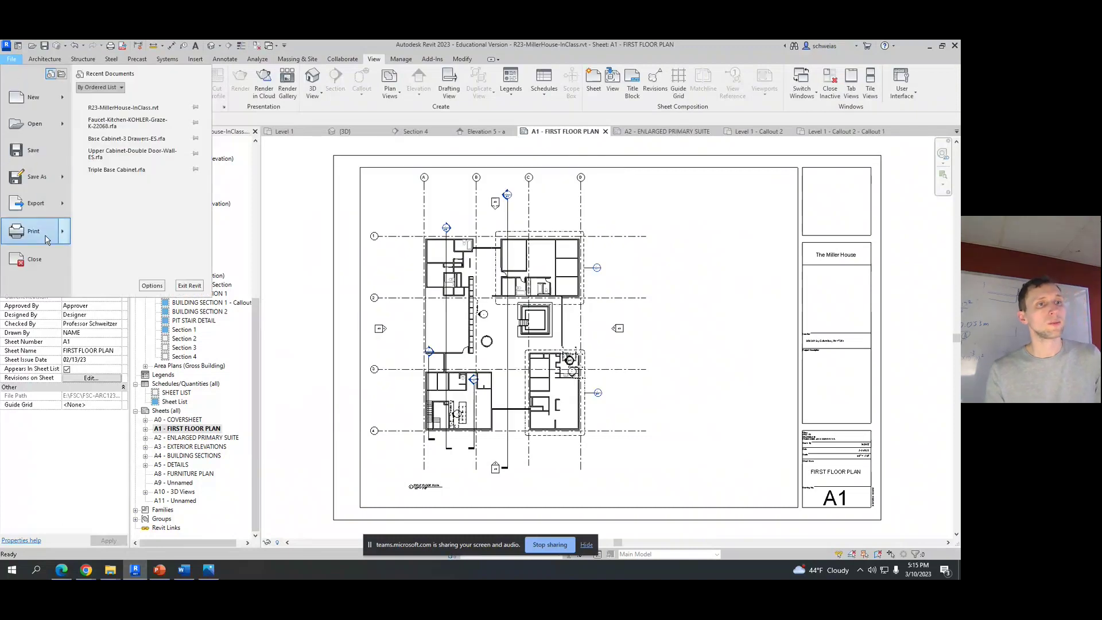
mouse_move(47, 240)
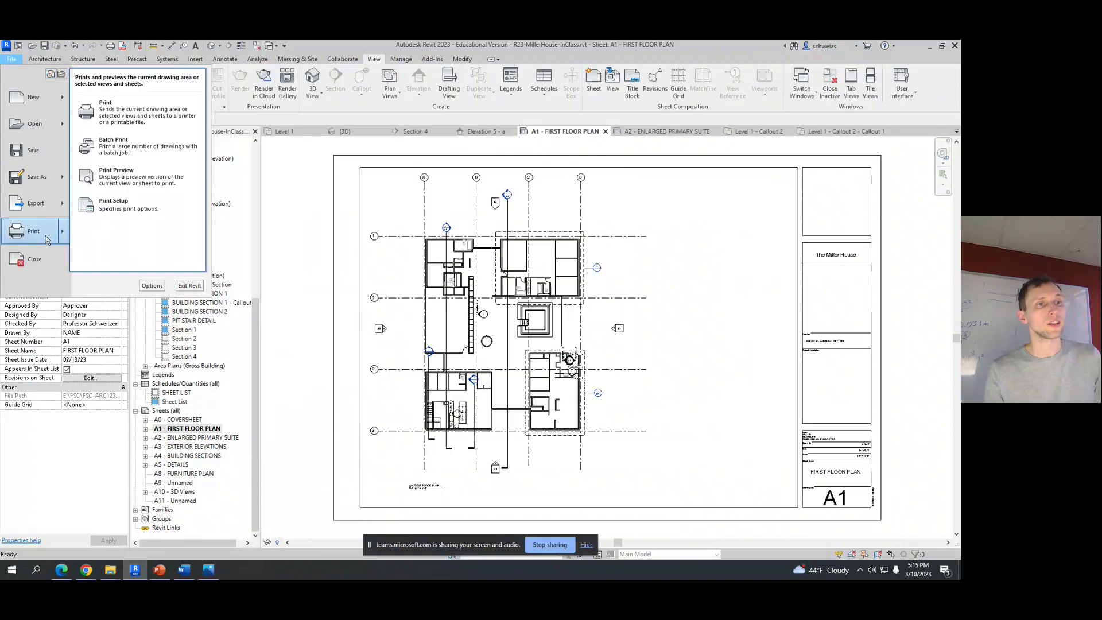
click(131, 106)
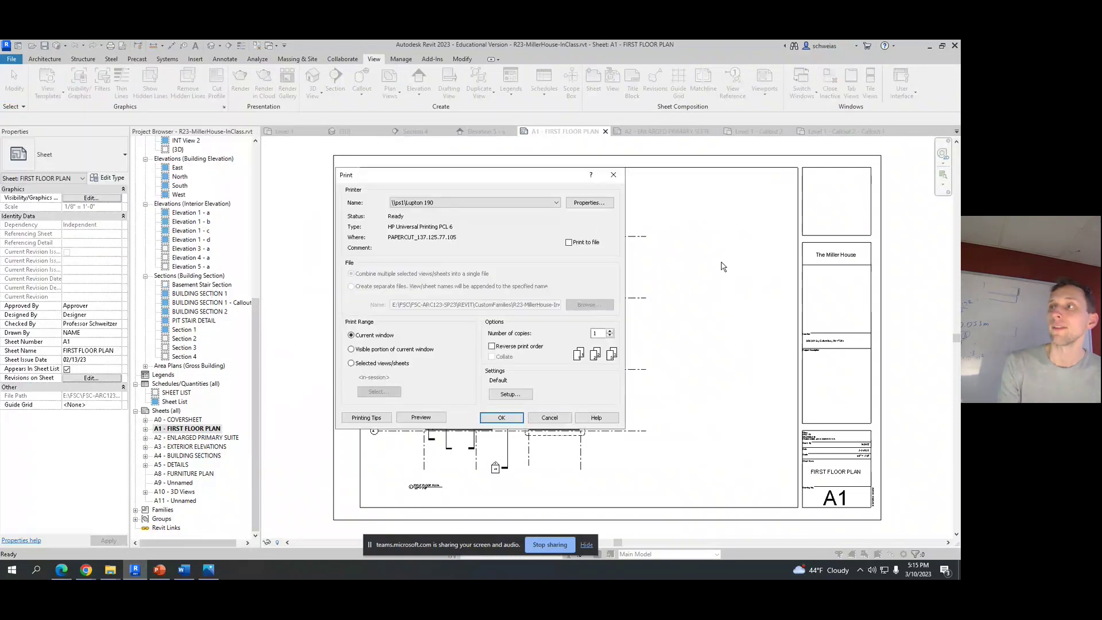
click(426, 204)
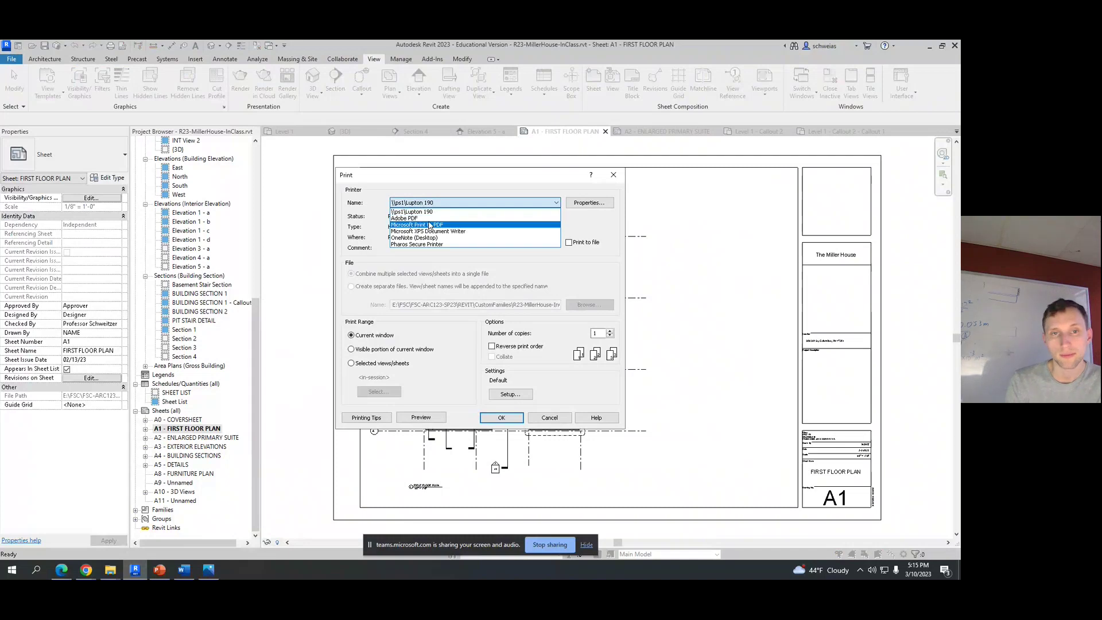
click(424, 219)
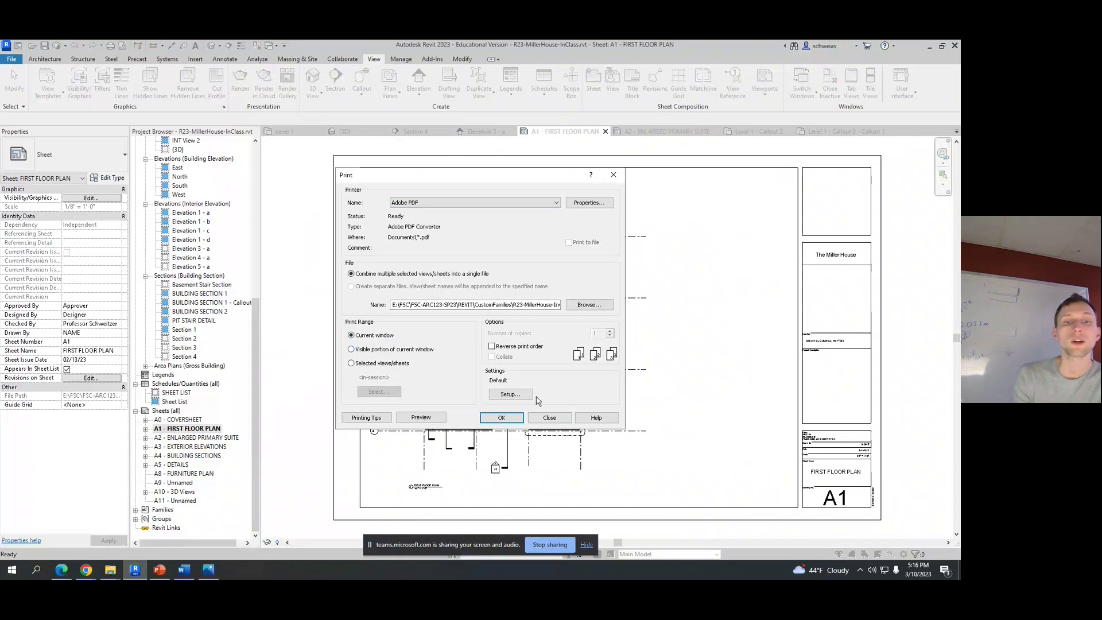
click(559, 418)
scroll(527, 259, up, 6)
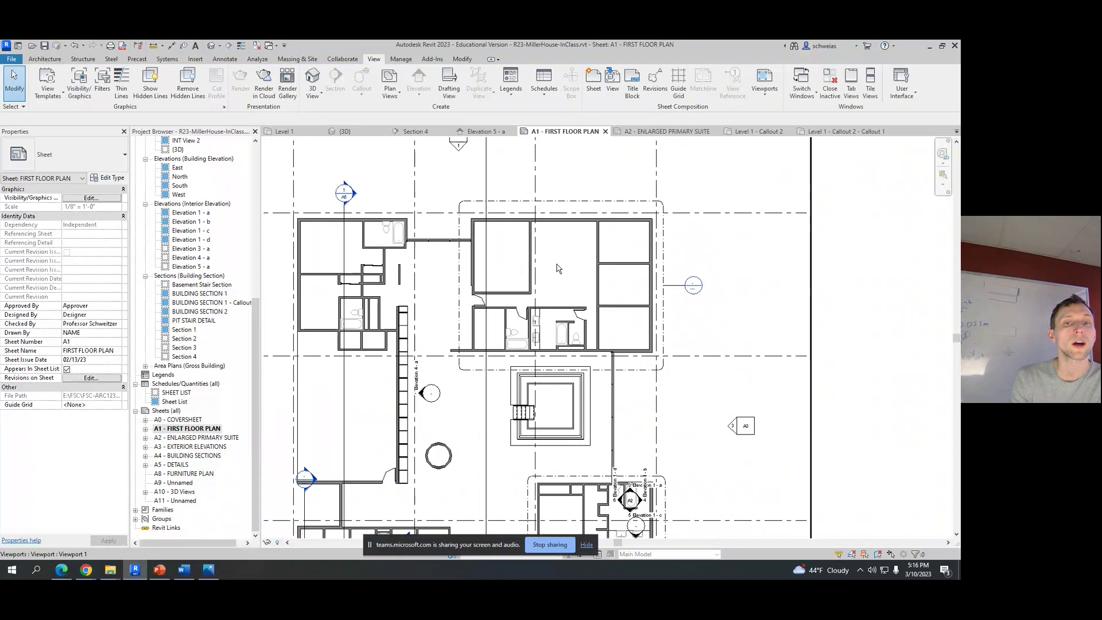
scroll(508, 298, up, 4)
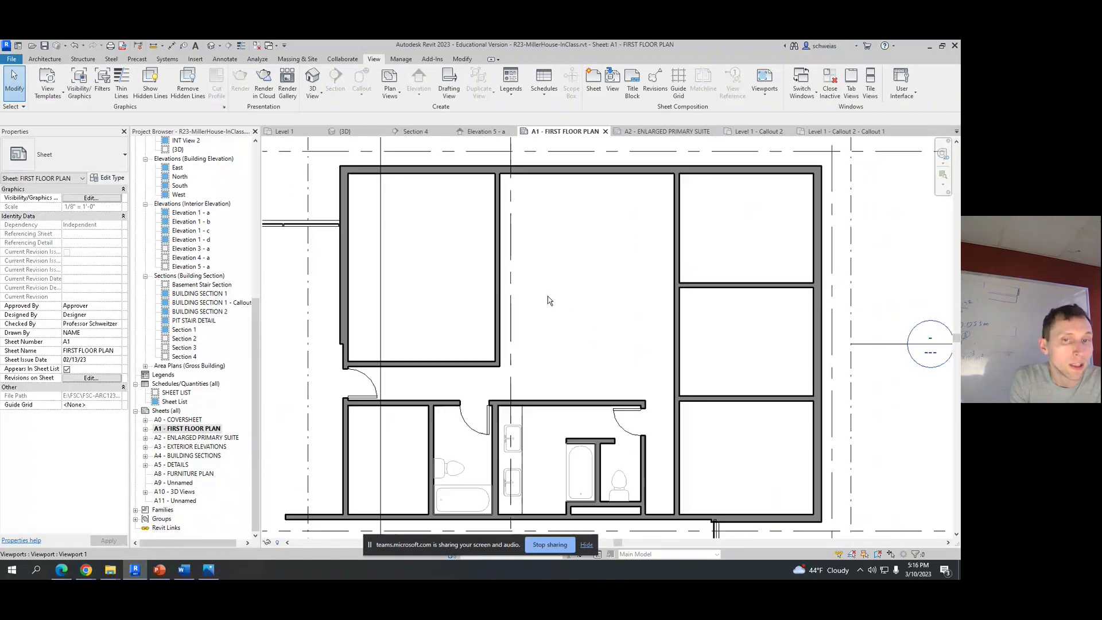
scroll(623, 294, down, 4)
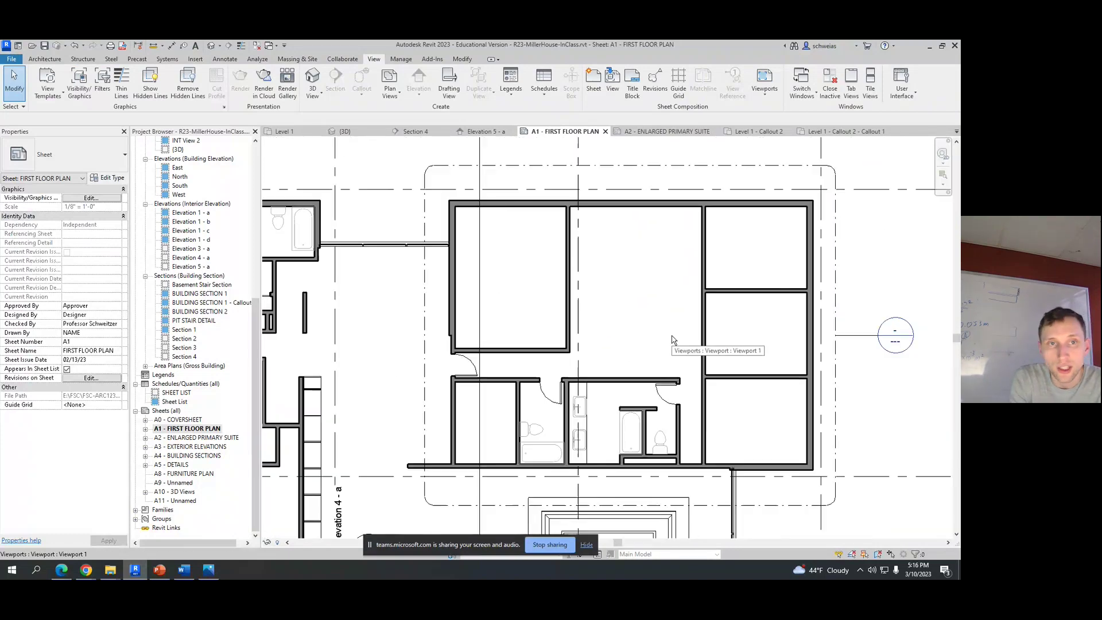
key(ctrl+p)
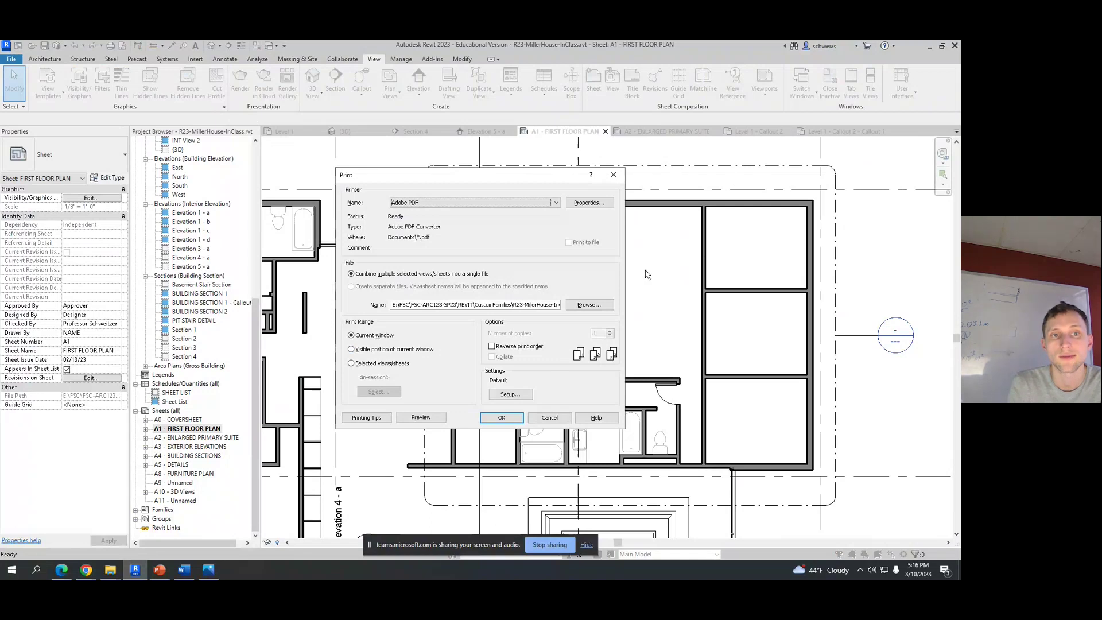
click(565, 418)
scroll(567, 267, down, 5)
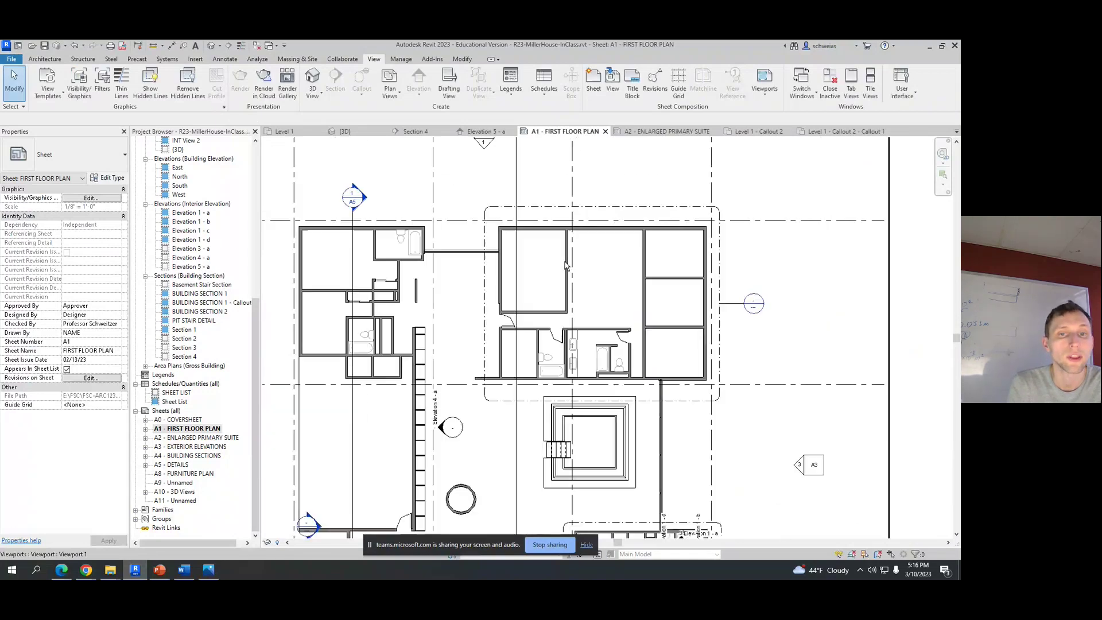
middle_drag(589, 310, 563, 304)
scroll(563, 304, down, 1)
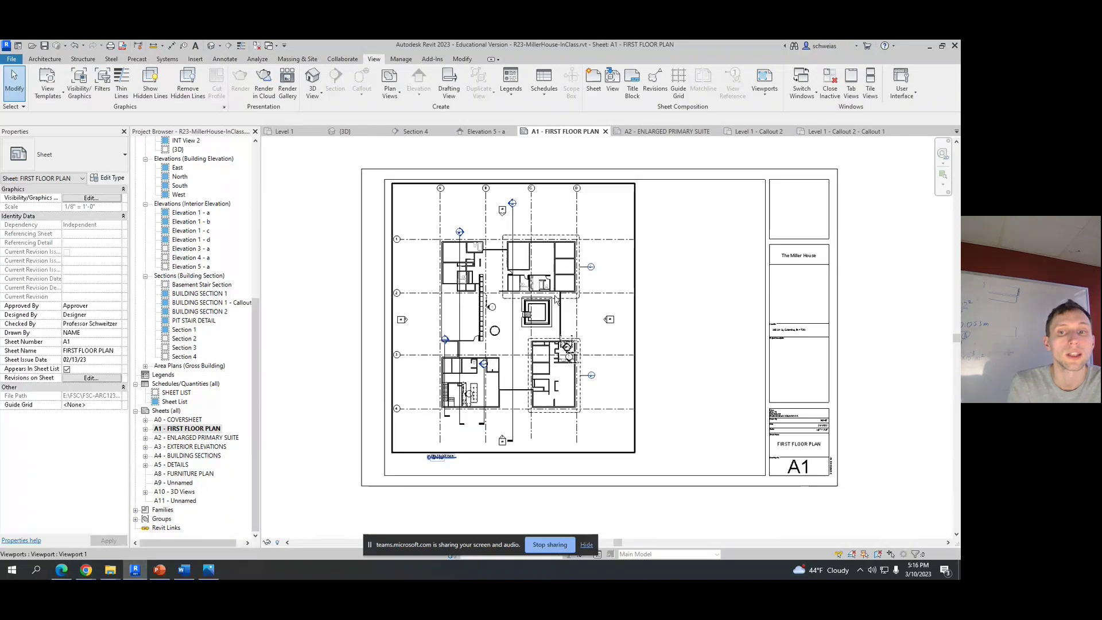
key(ctrl+p)
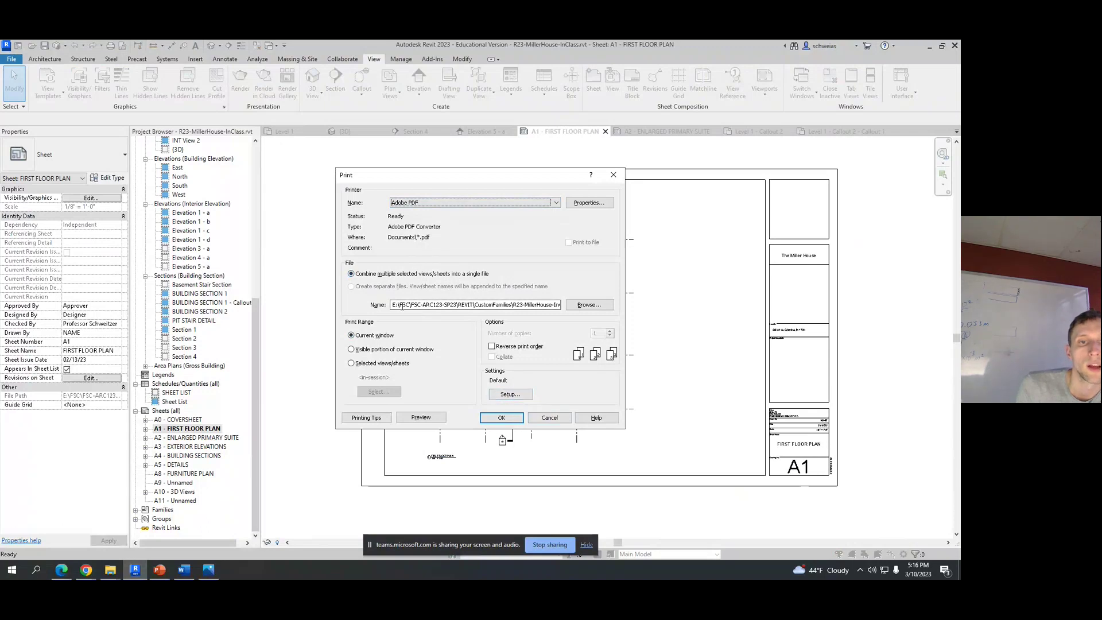
Step: Select text in the output file path field of the Print dialog
drag(392, 305, 572, 304)
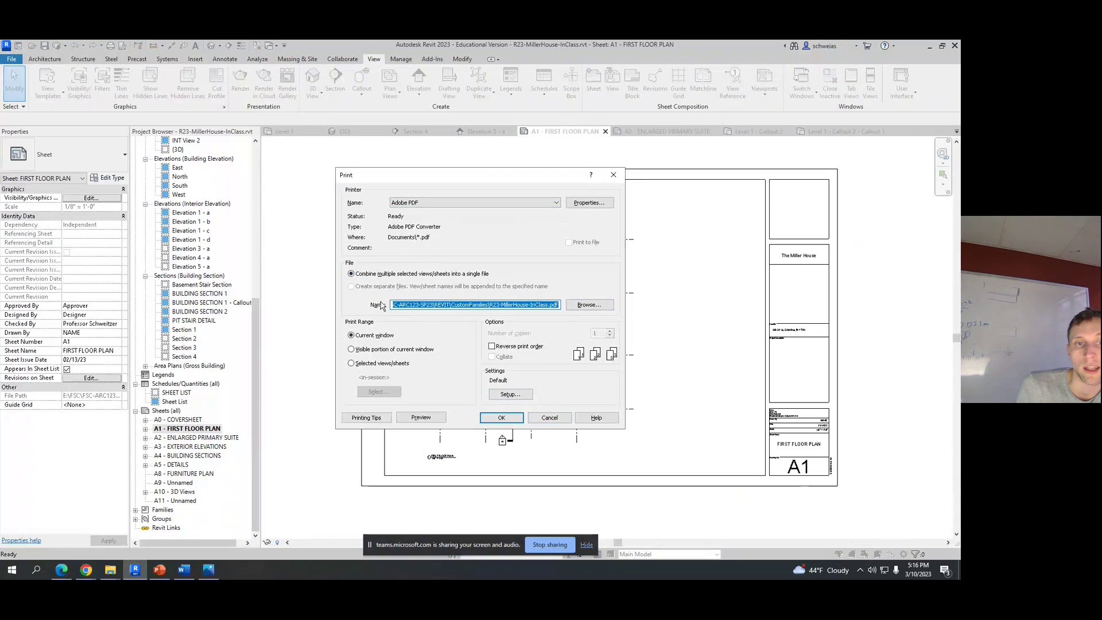
drag(411, 304, 359, 308)
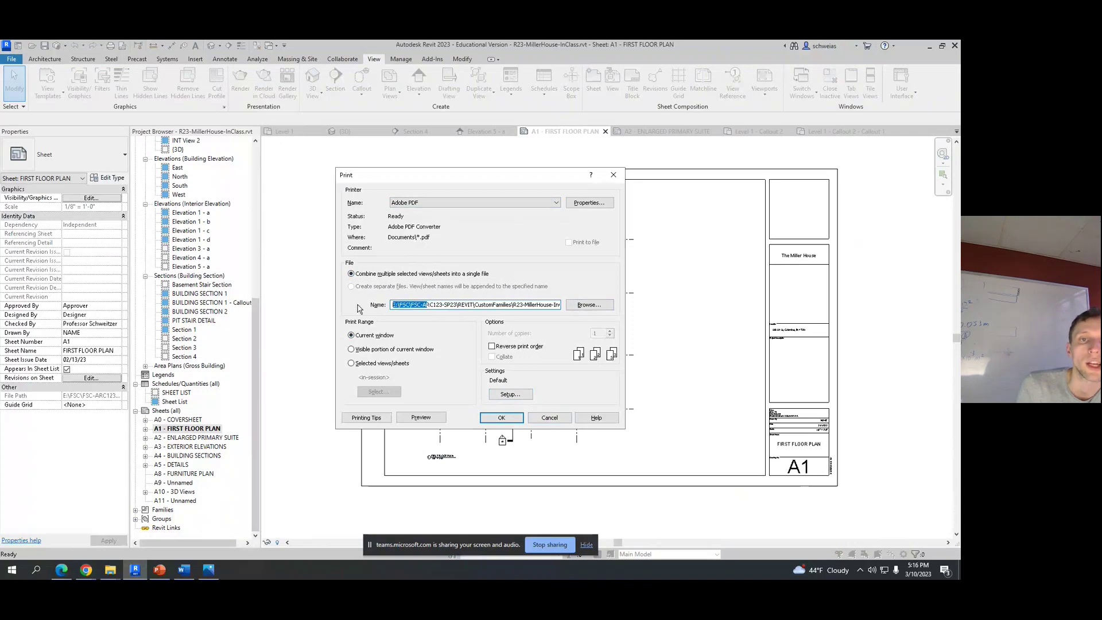
click(443, 305)
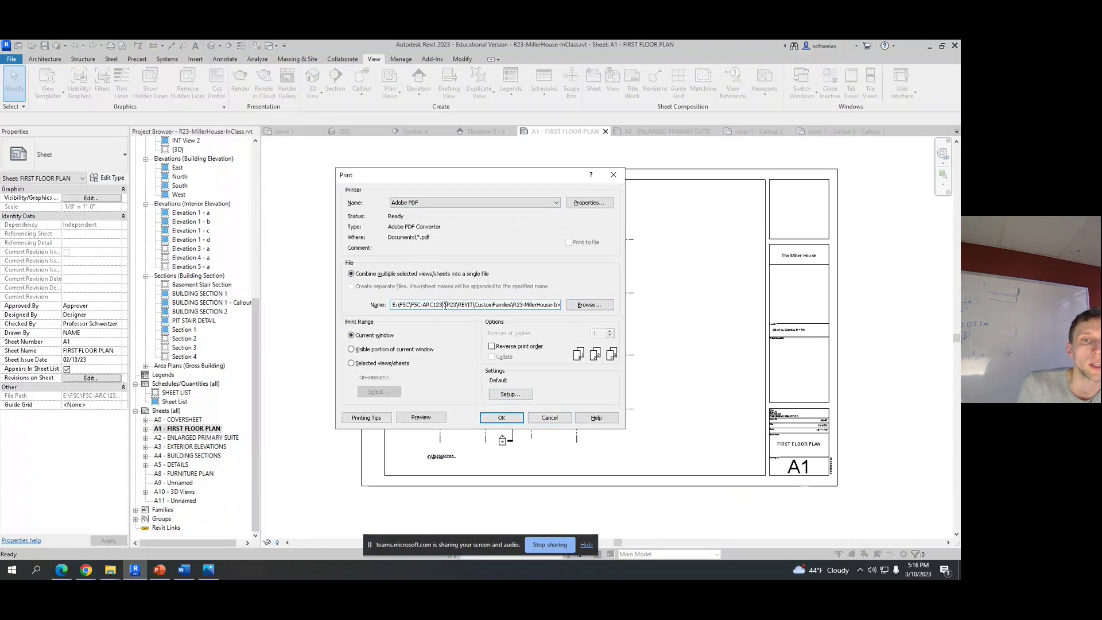
Step: In Print Setup, choose ARCH D paper and a 100% size zoom
click(510, 394)
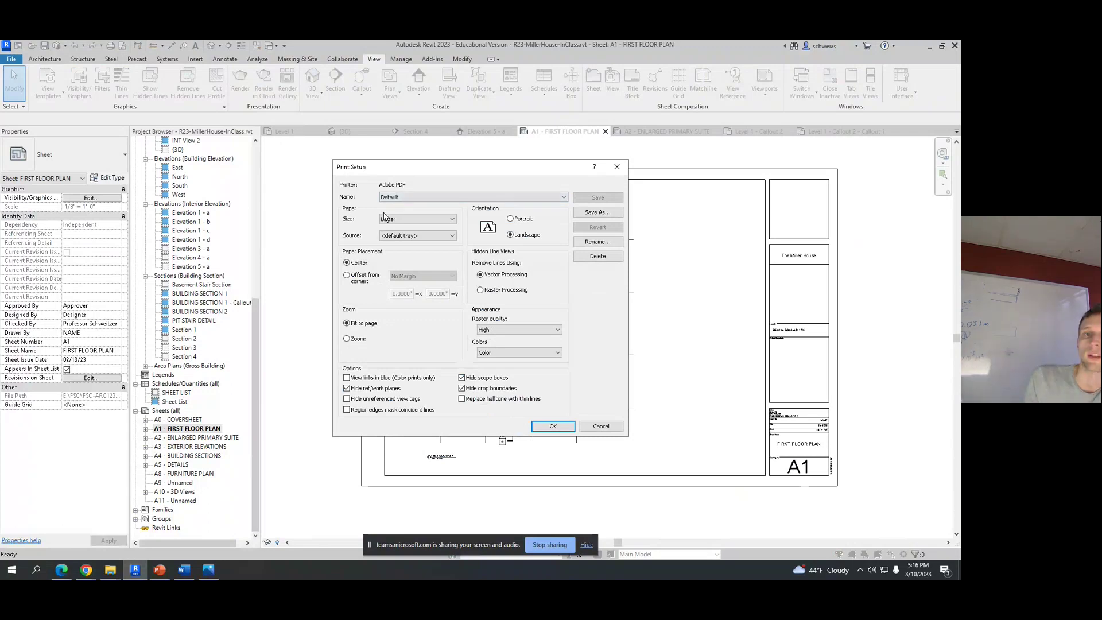
click(387, 220)
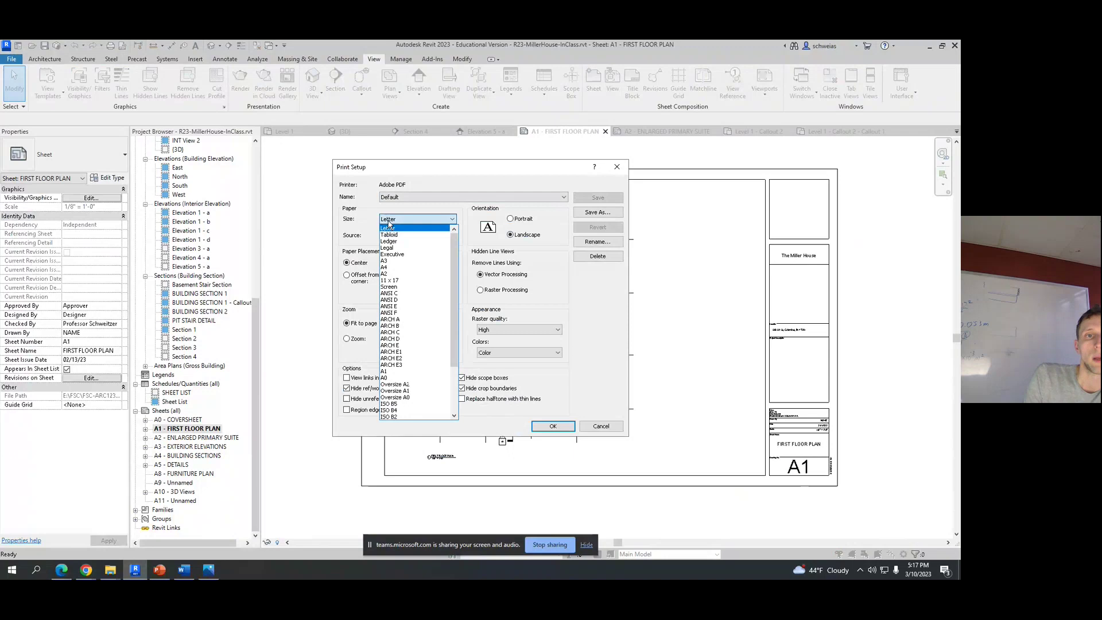
click(406, 339)
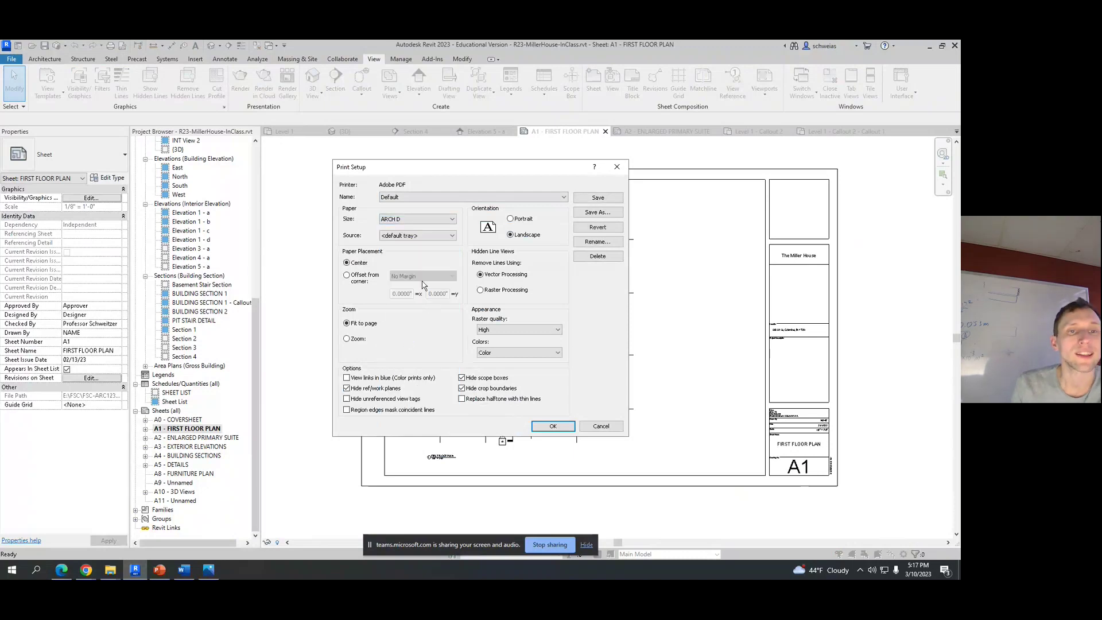
click(425, 219)
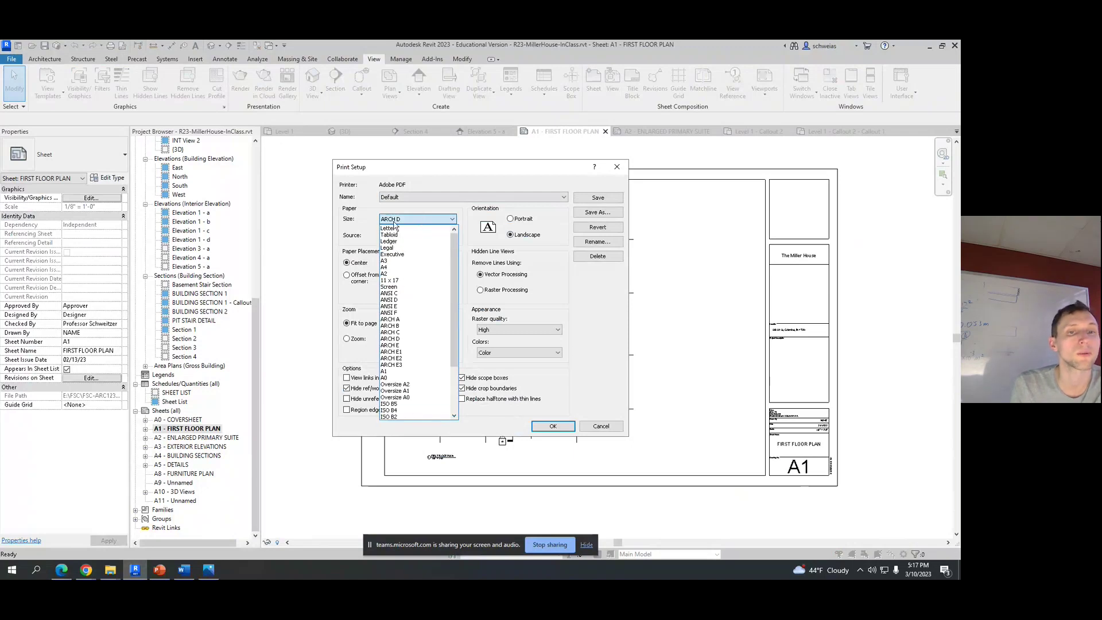
click(407, 340)
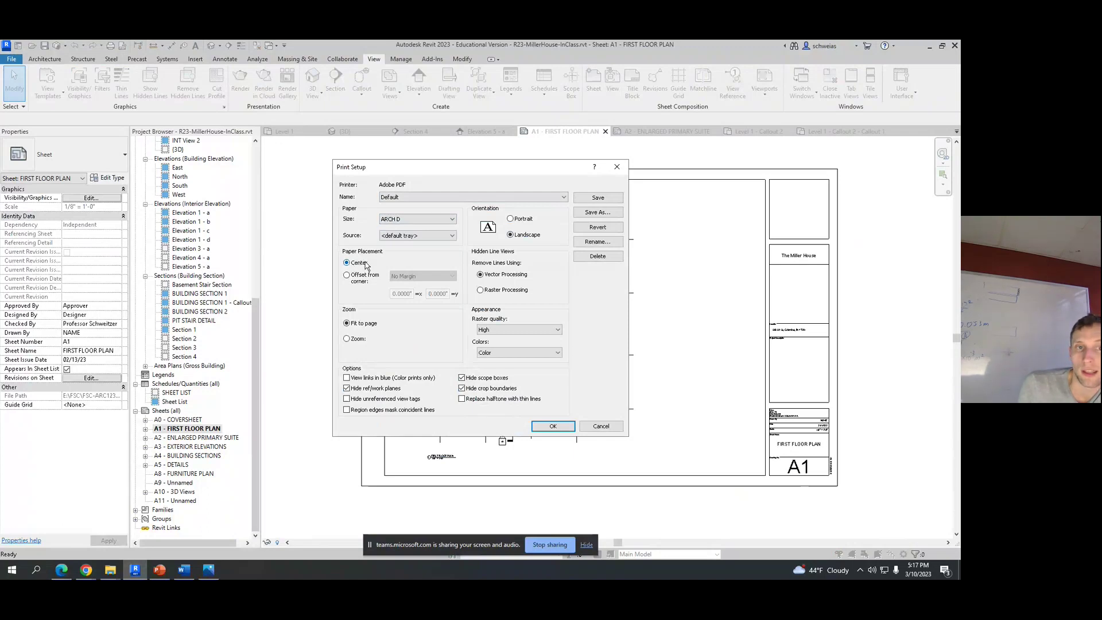
click(347, 339)
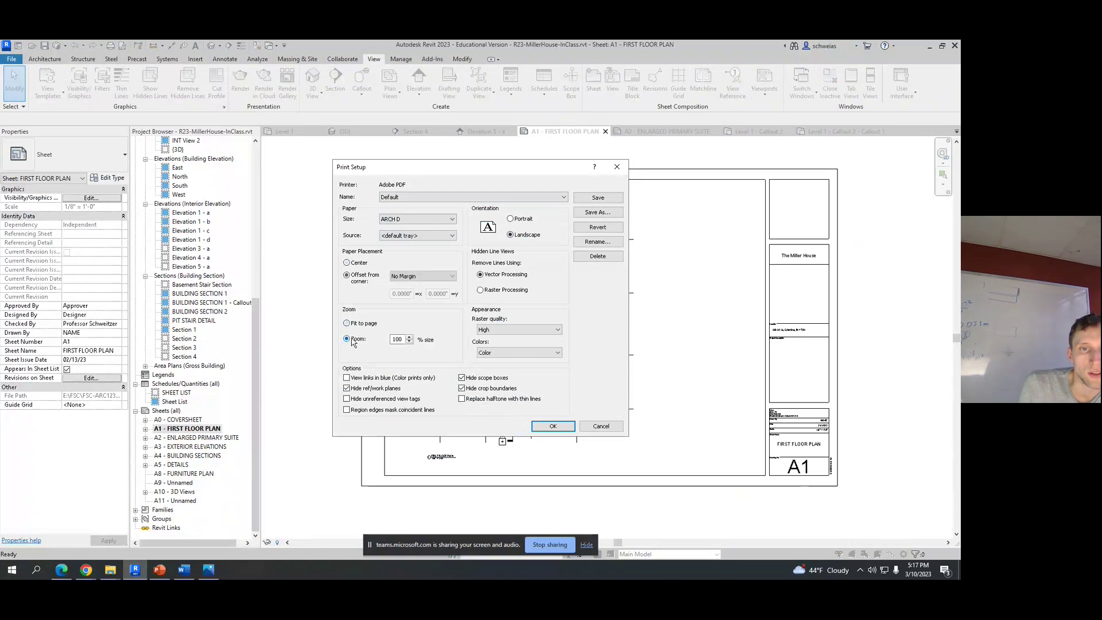
Step: Center the sheet on the paper and remove hidden lines using vector processing
click(347, 263)
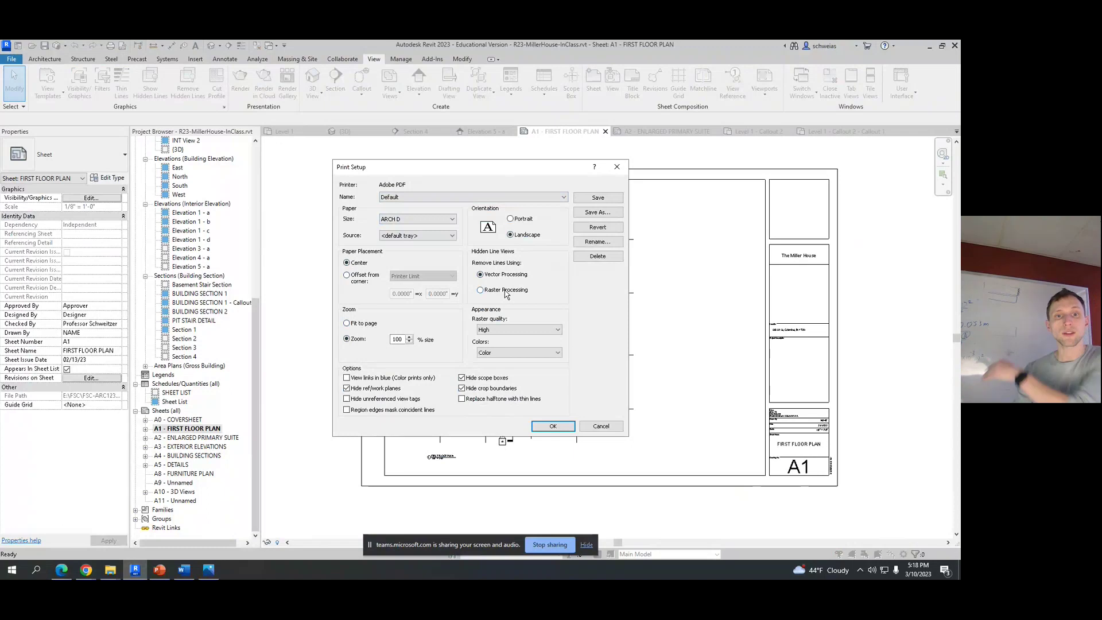
click(506, 291)
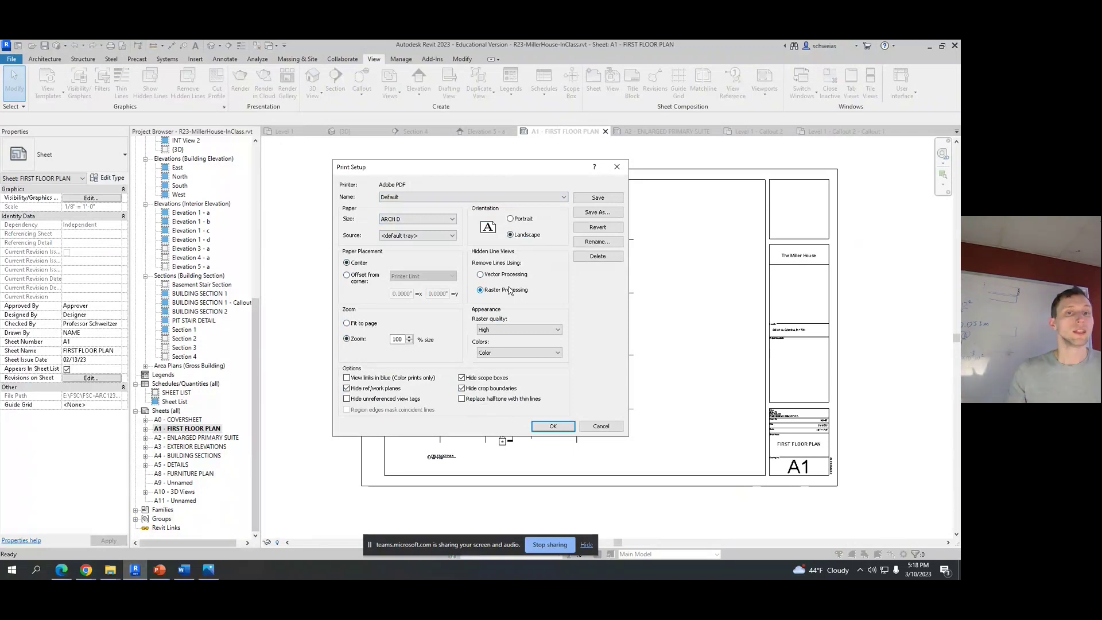
click(507, 276)
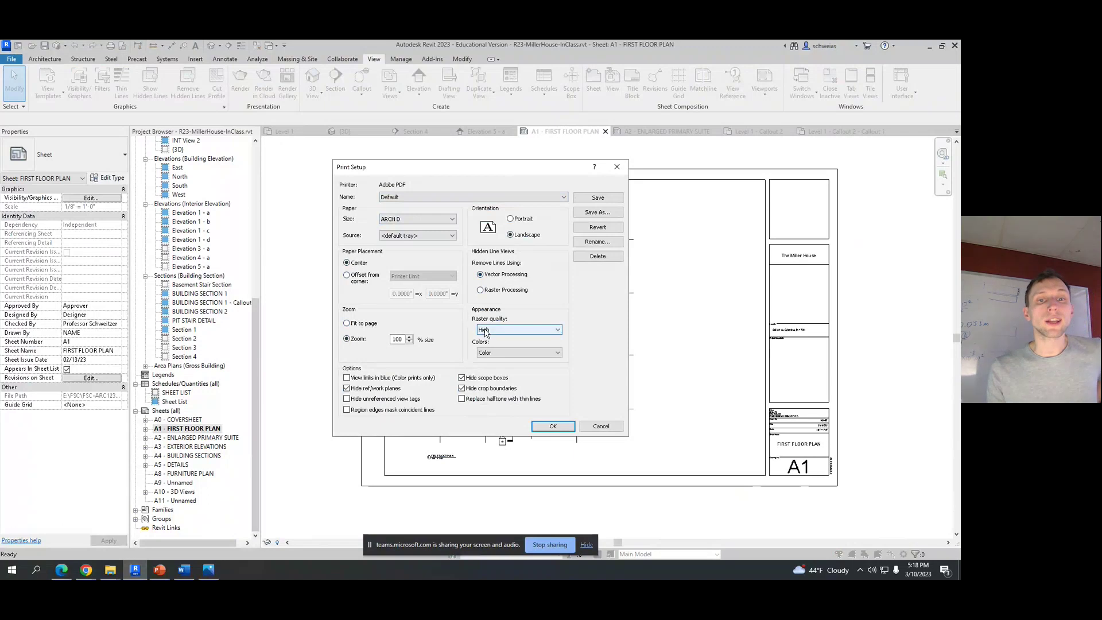
Step: Set raster quality to Presentation, leave unreferenced view tags unhidden, and accept Print Setup
click(494, 330)
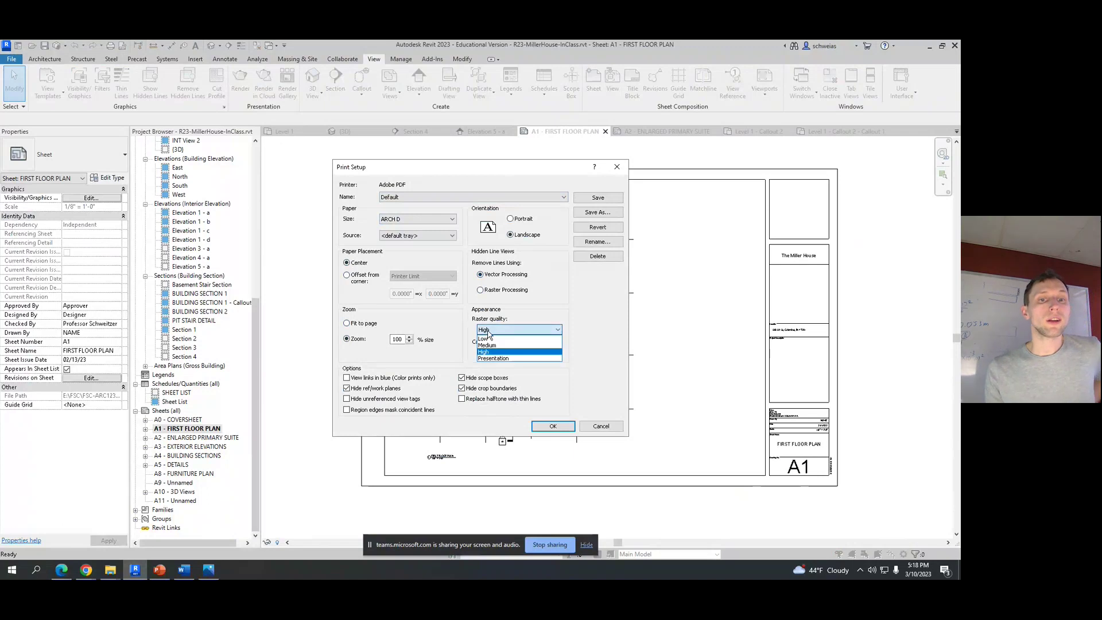
click(499, 358)
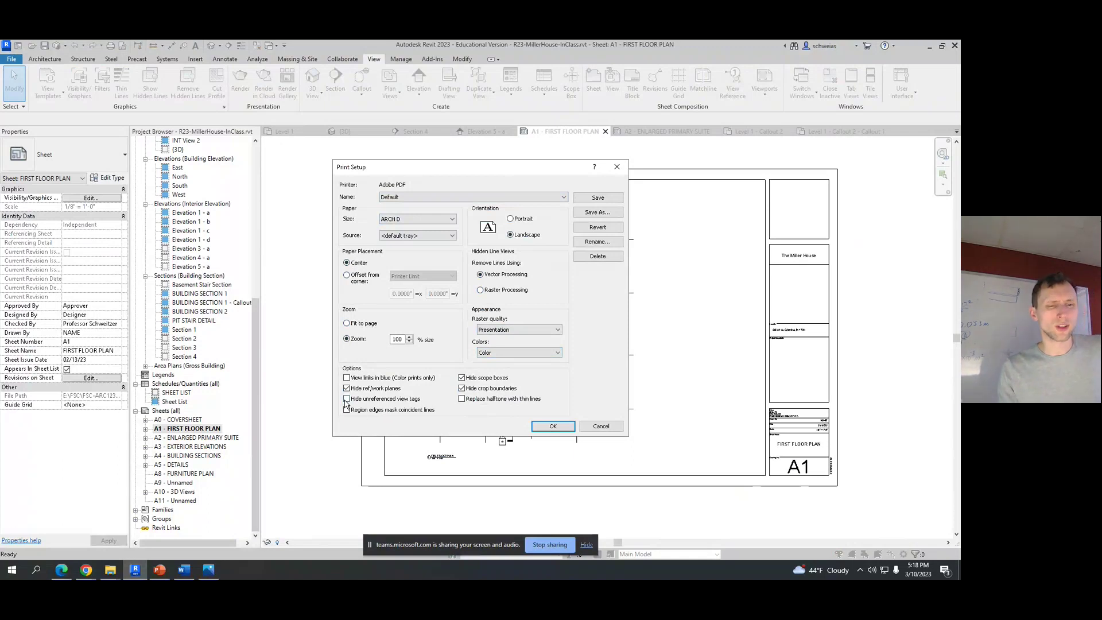
click(408, 401)
drag(450, 167, 170, 159)
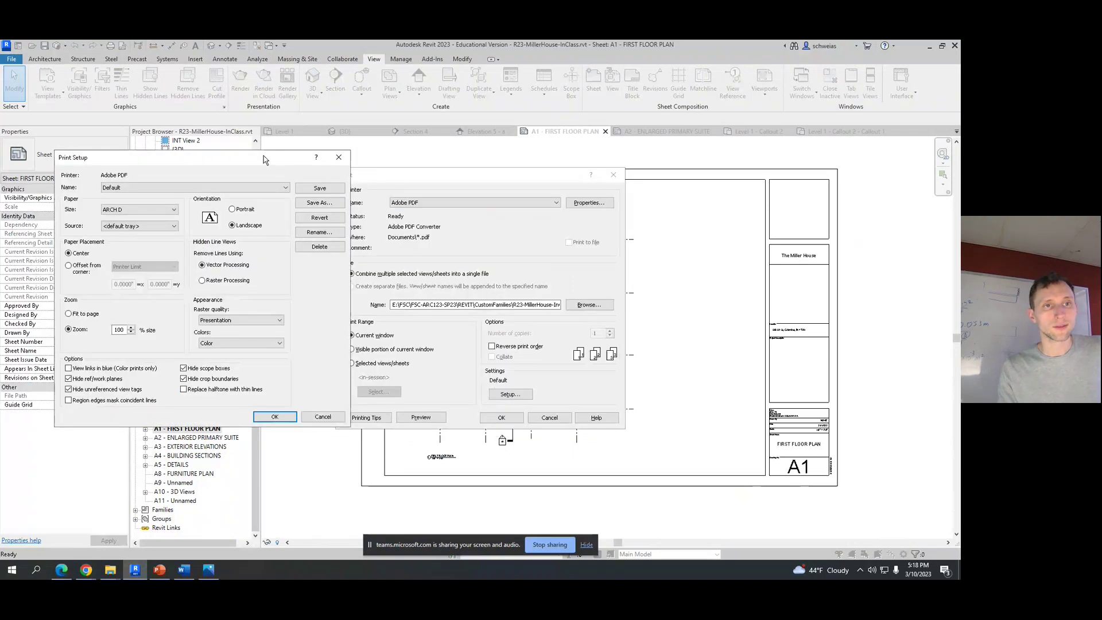
drag(545, 177, 615, 142)
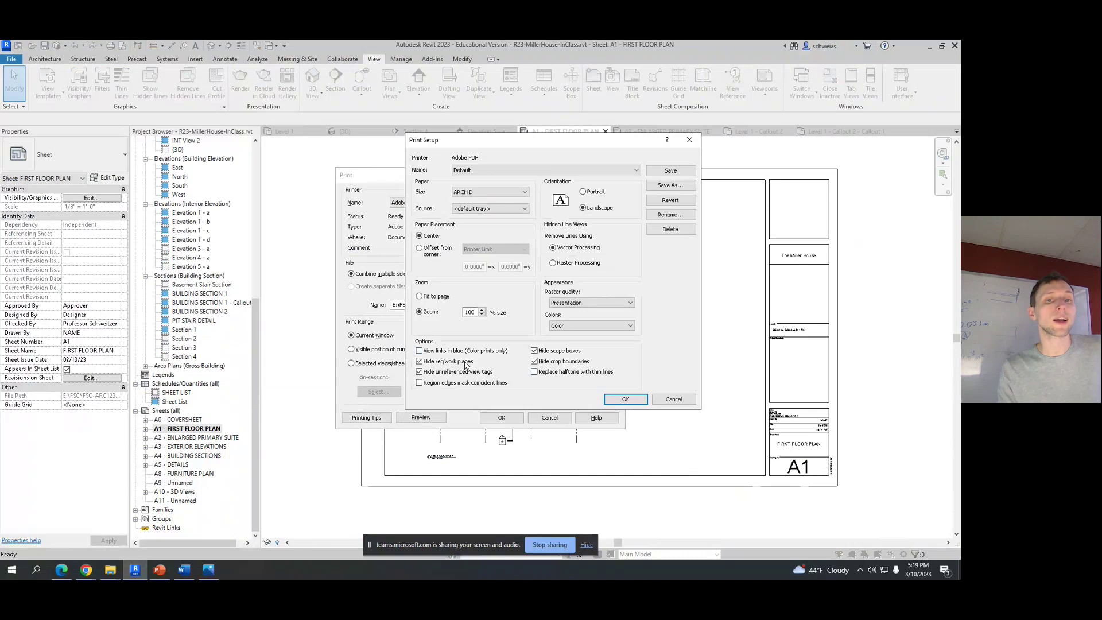
click(461, 374)
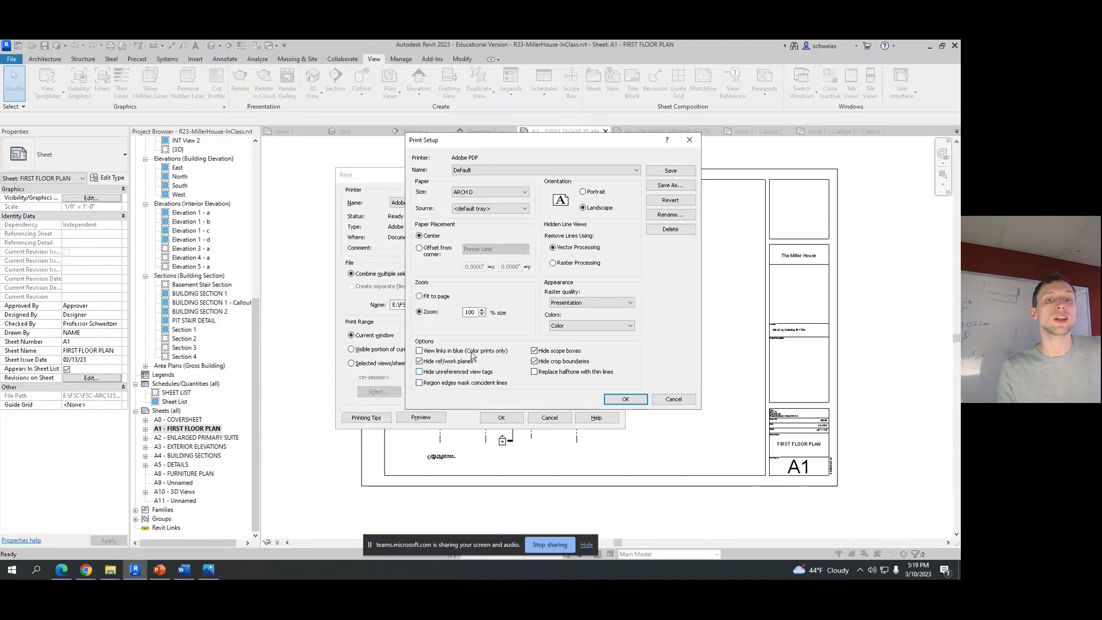
click(625, 399)
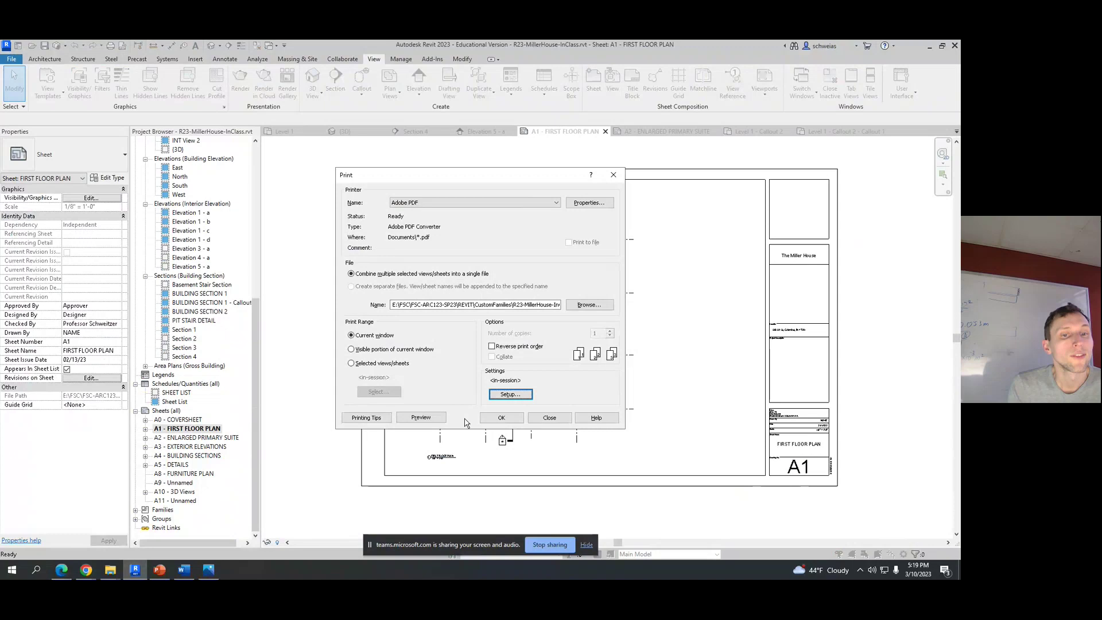
Step: Preview the print of sheet A1, then close the preview
click(430, 419)
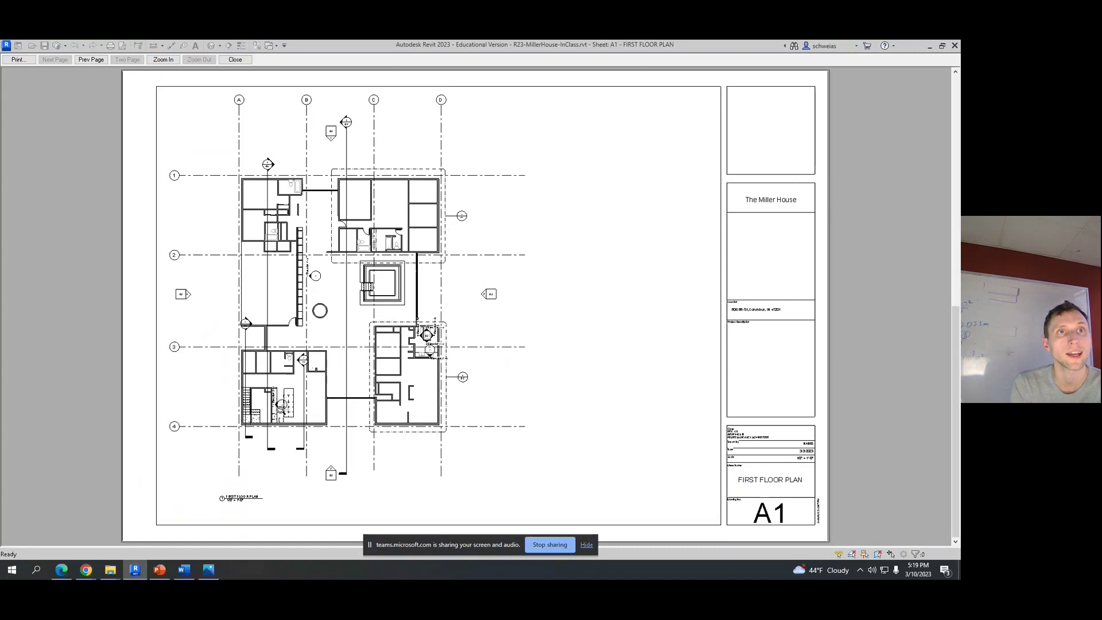
key(Escape)
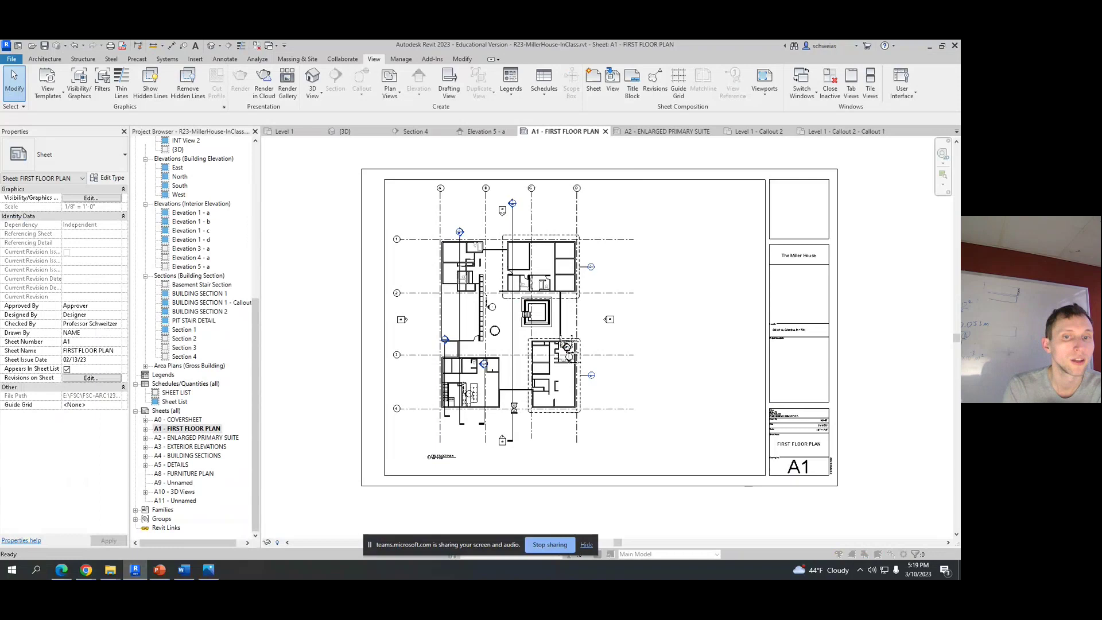
Step: Enable Hide unreferenced view tags without saving settings, then preview sheet A1
key(ctrl+p)
click(510, 393)
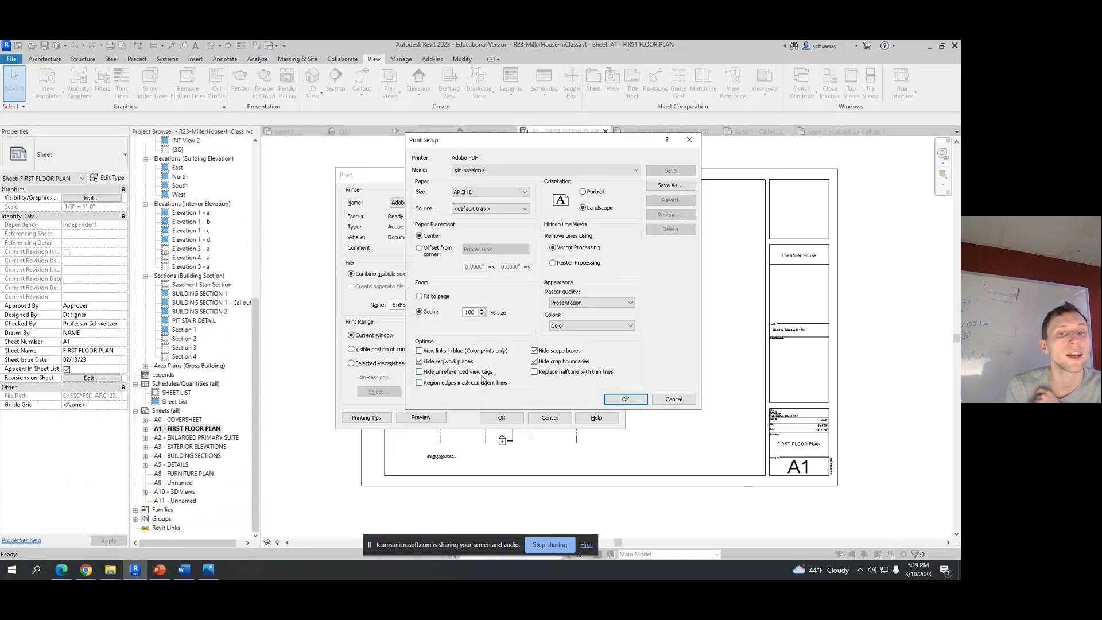
click(433, 372)
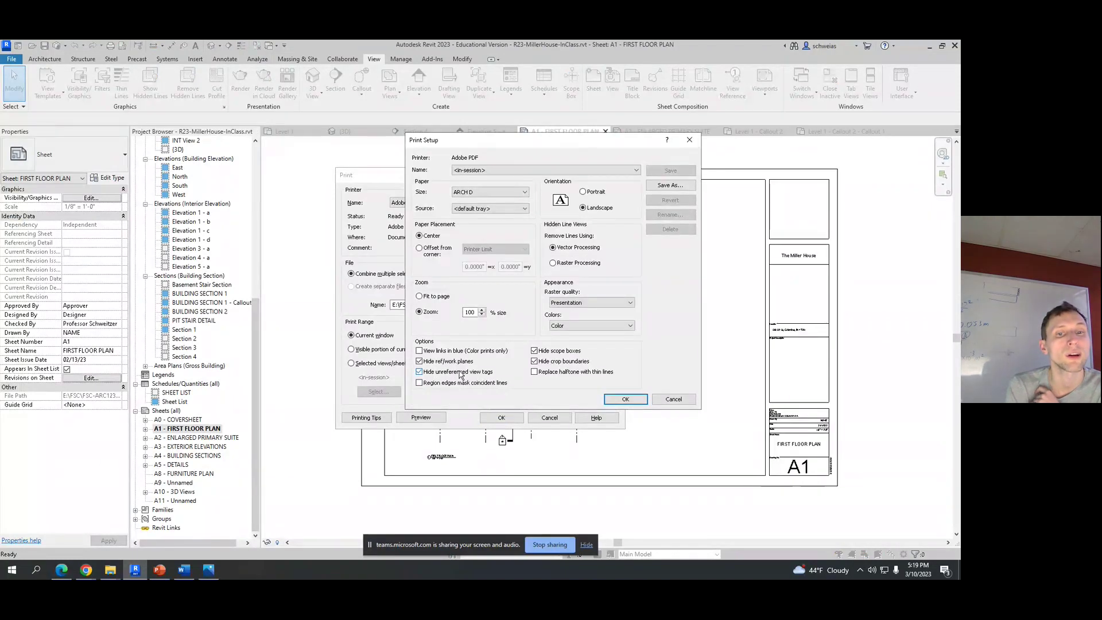
click(626, 399)
click(501, 309)
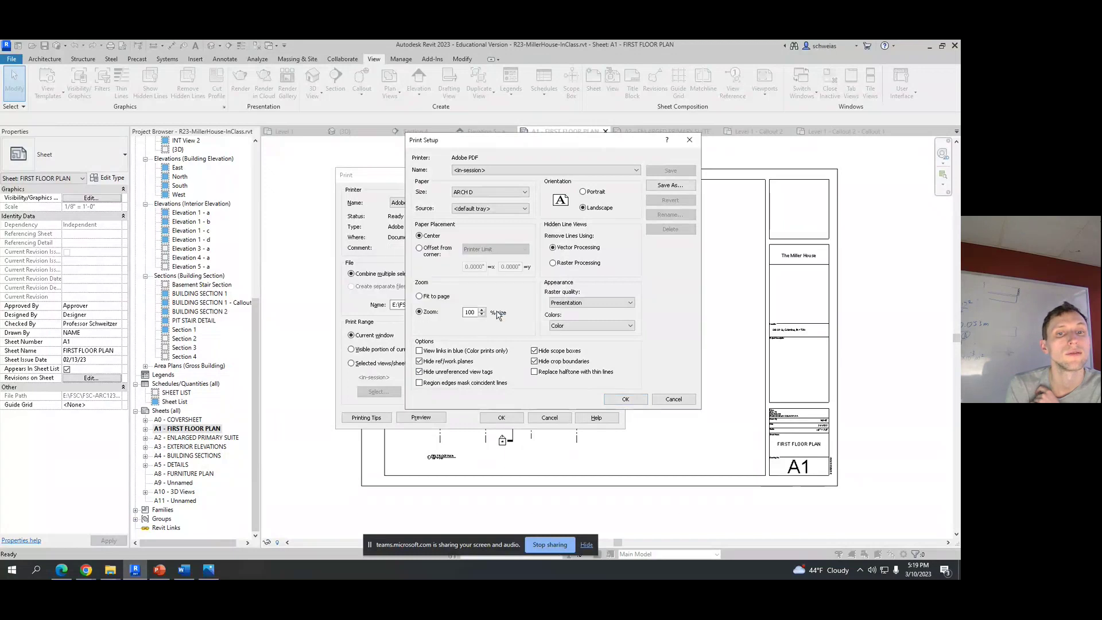
click(422, 417)
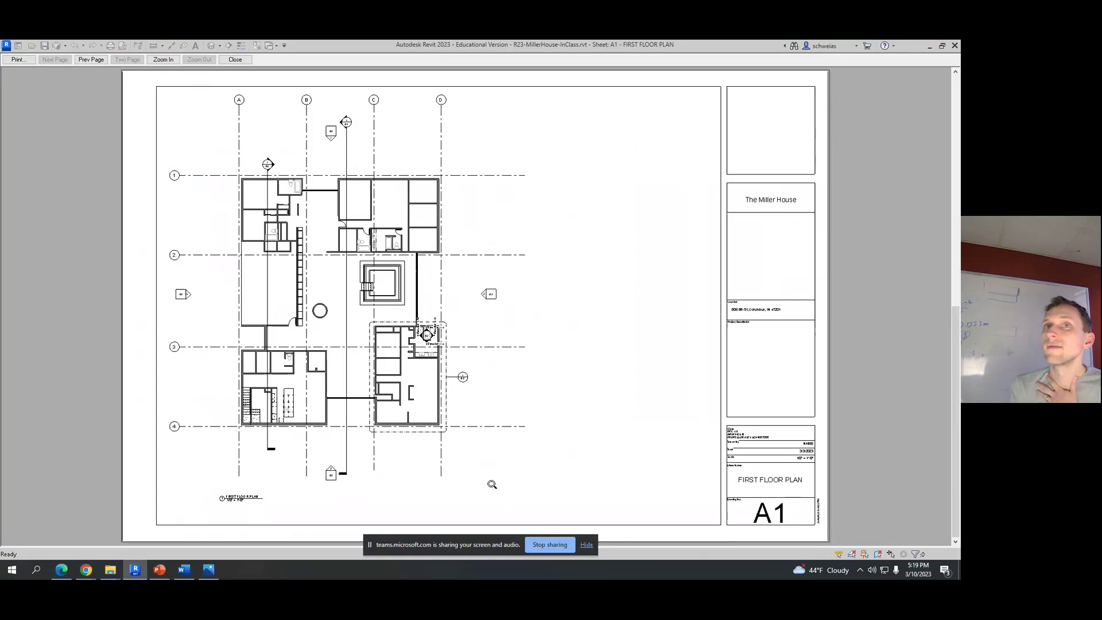
key(Escape)
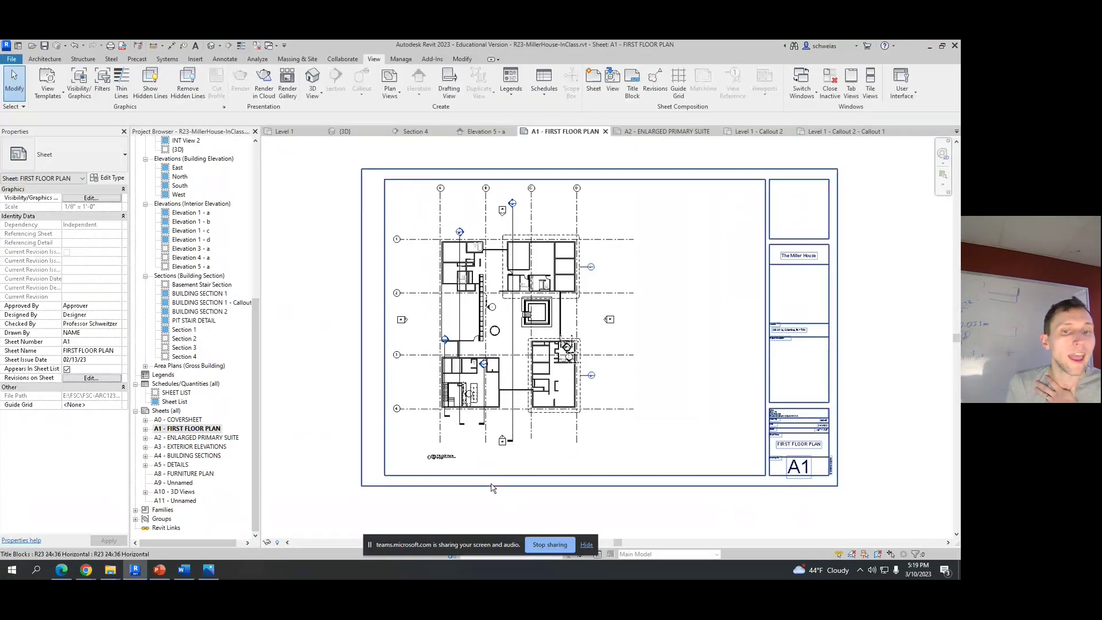
drag(527, 383, 484, 451)
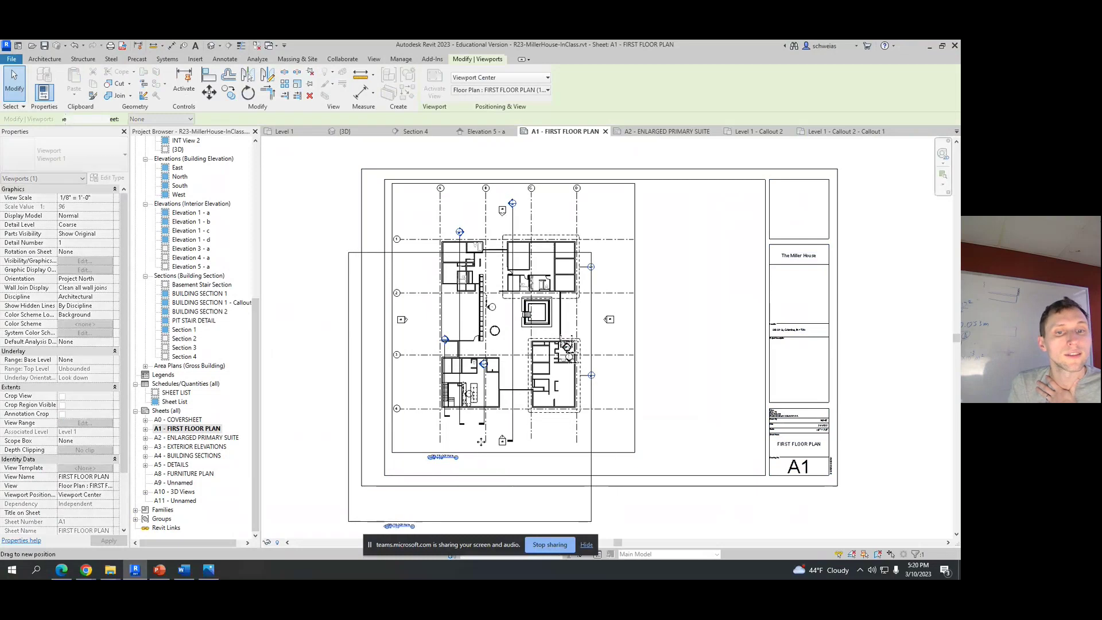
click(673, 408)
key(ctrl+p)
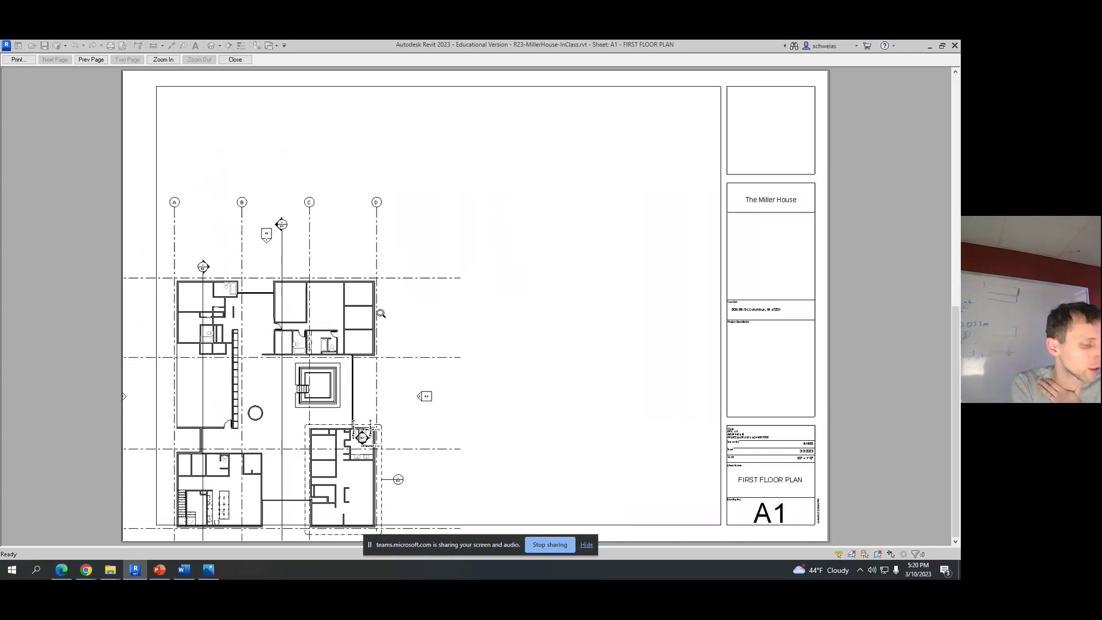
key(Escape)
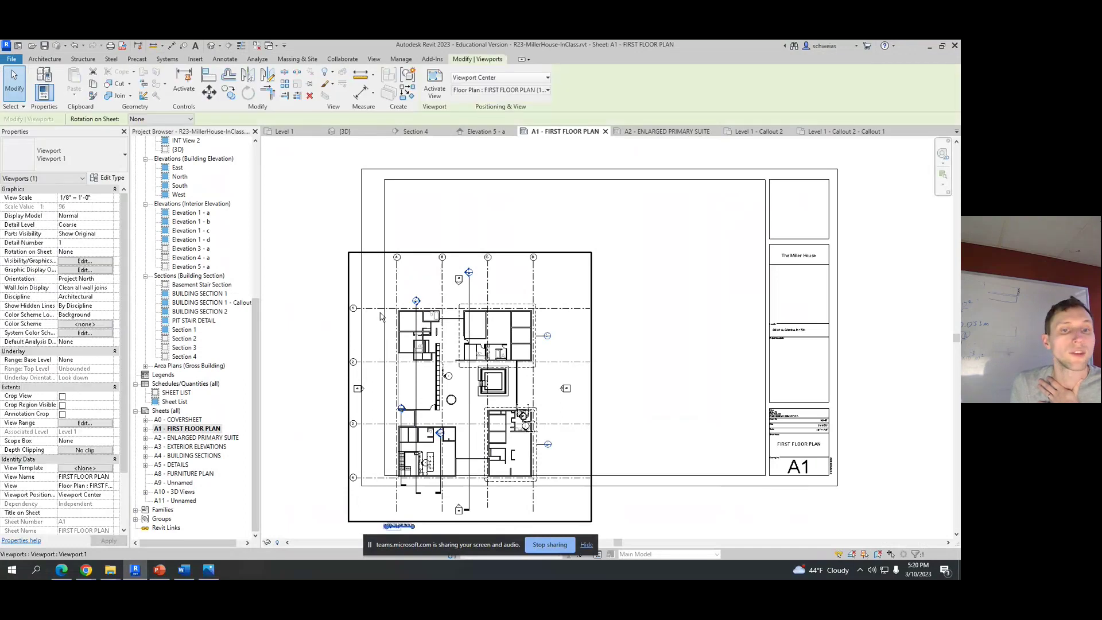
drag(412, 312, 455, 246)
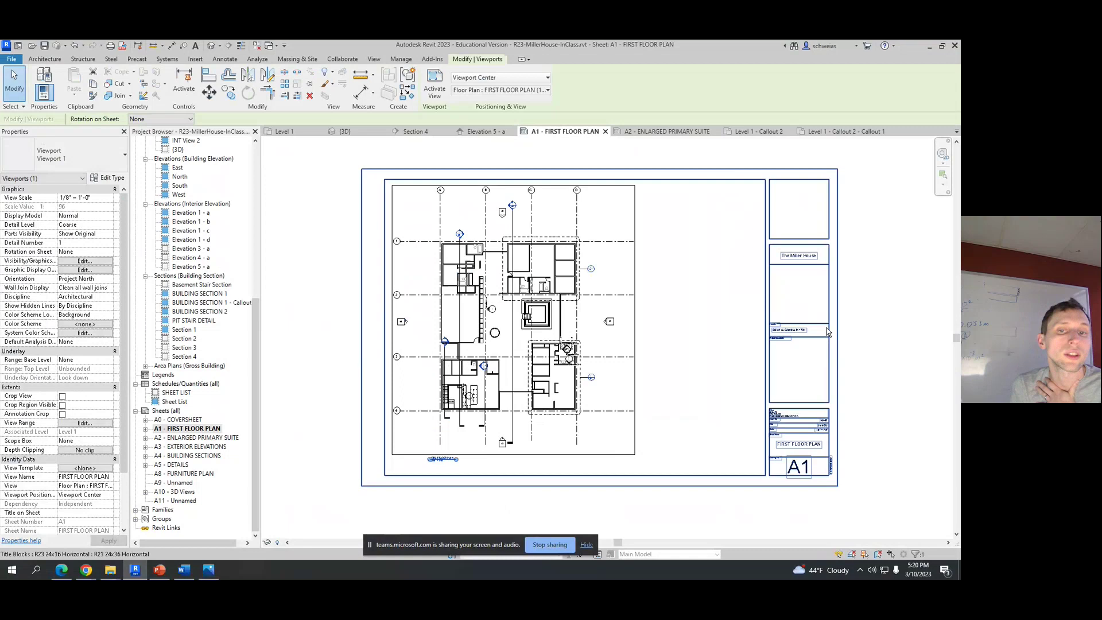
click(710, 348)
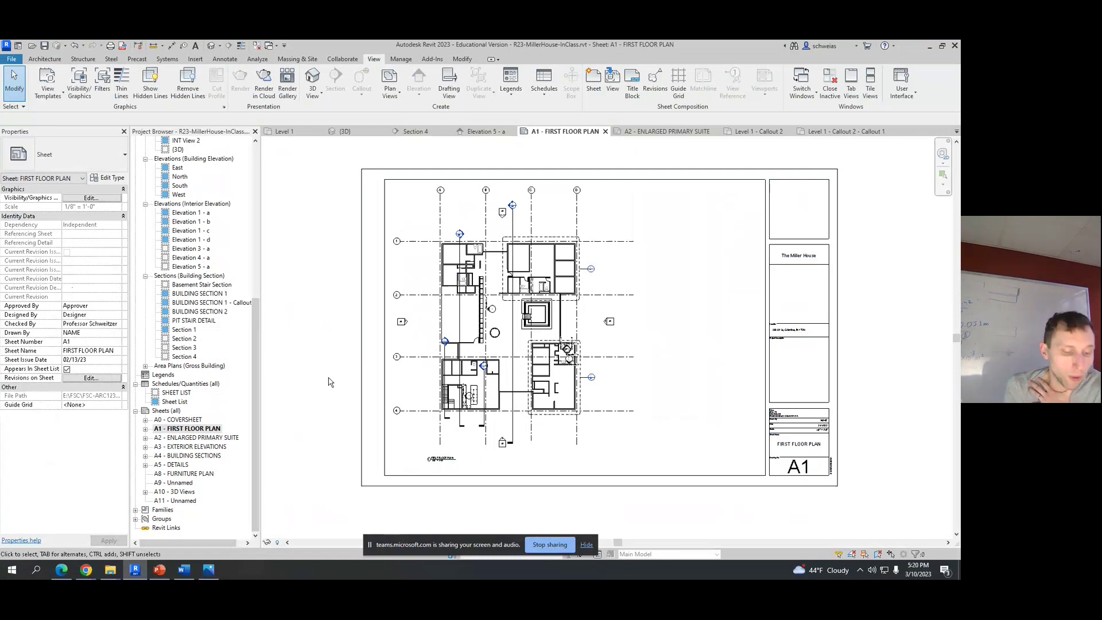
Step: Print sheet A1 to Adobe PDF and dismiss the Acrobat and Revit error messages
key(ctrl+p)
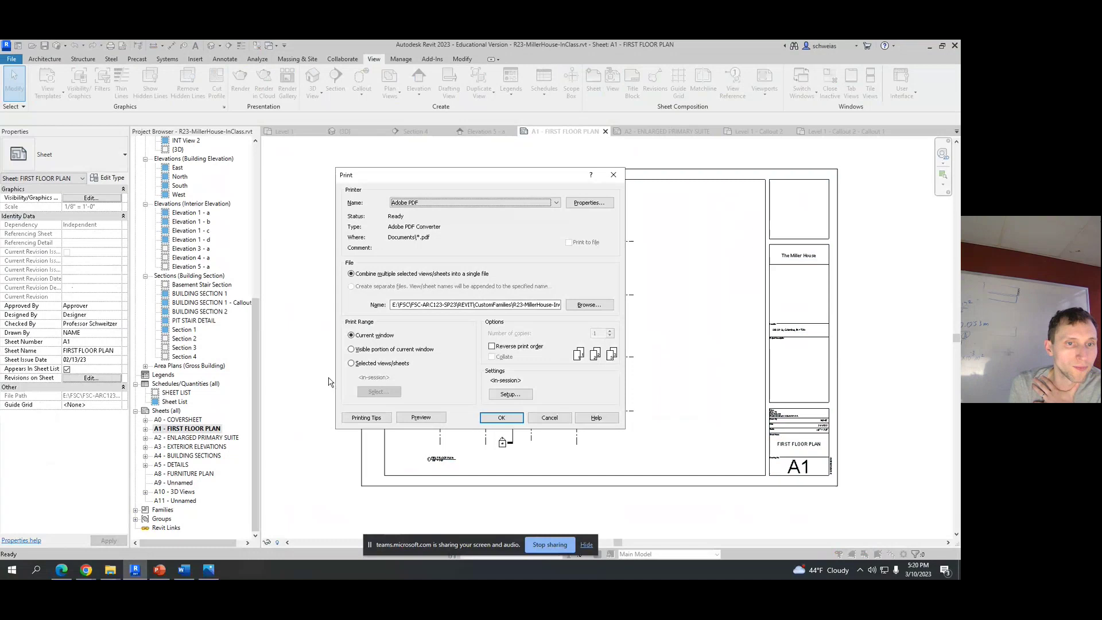
click(501, 417)
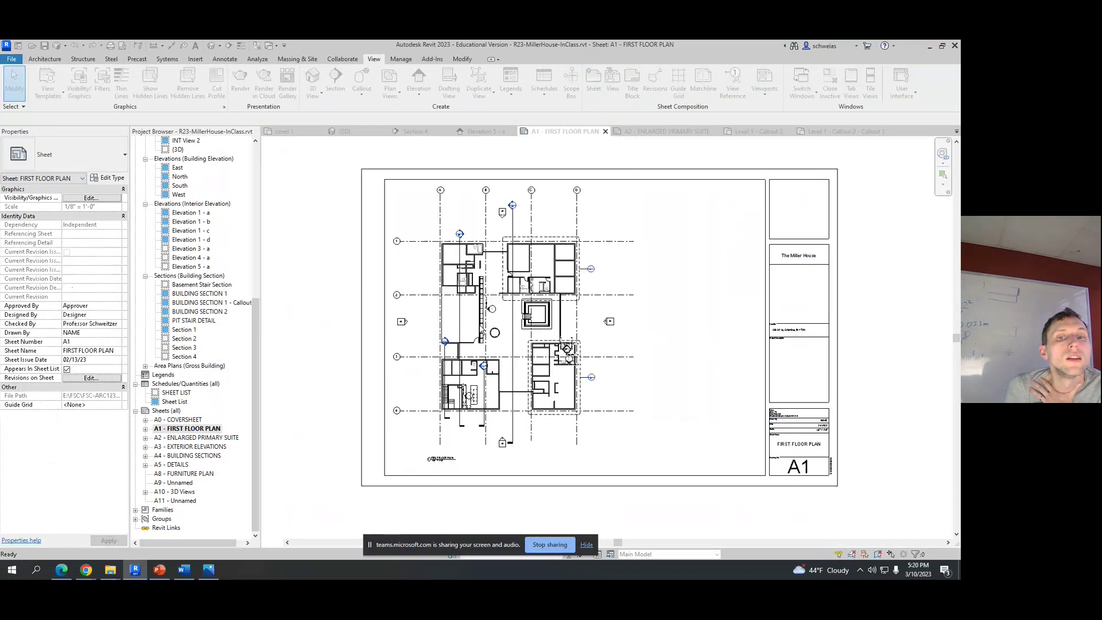
click(554, 326)
click(542, 319)
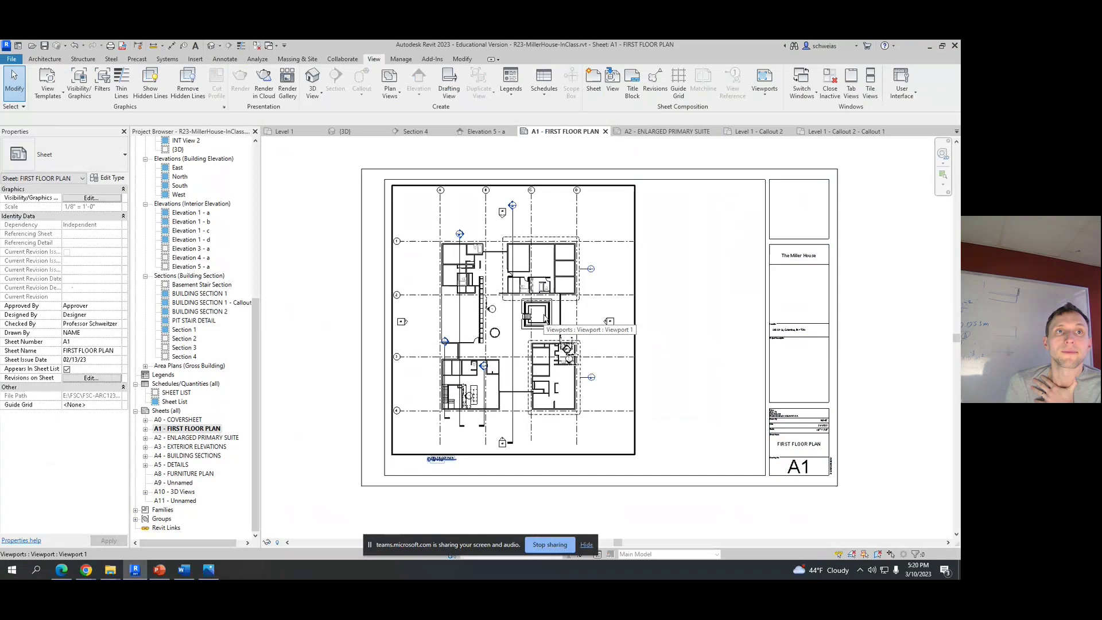
Step: Preview sheet A1 with Microsoft Print to PDF as the printer
key(ctrl+p)
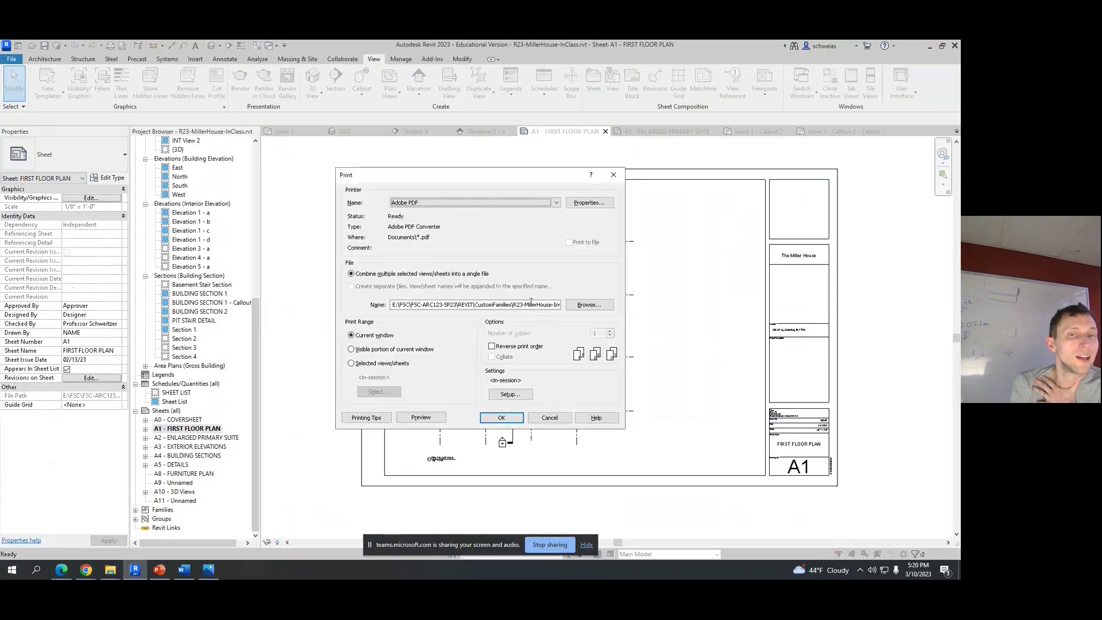
click(462, 203)
click(453, 224)
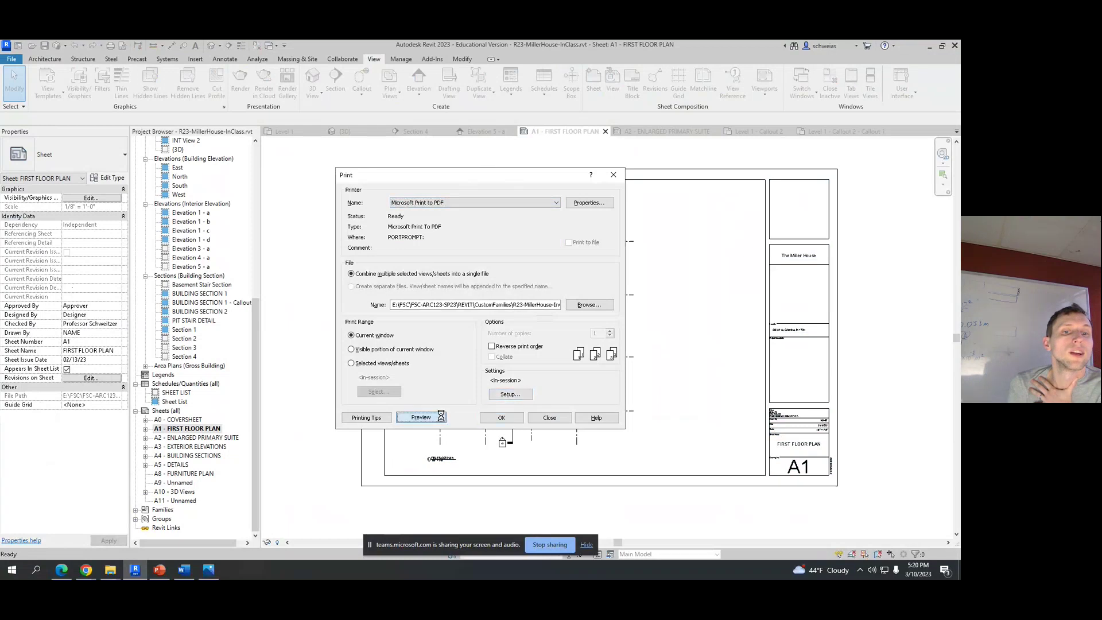
click(421, 418)
key(Escape)
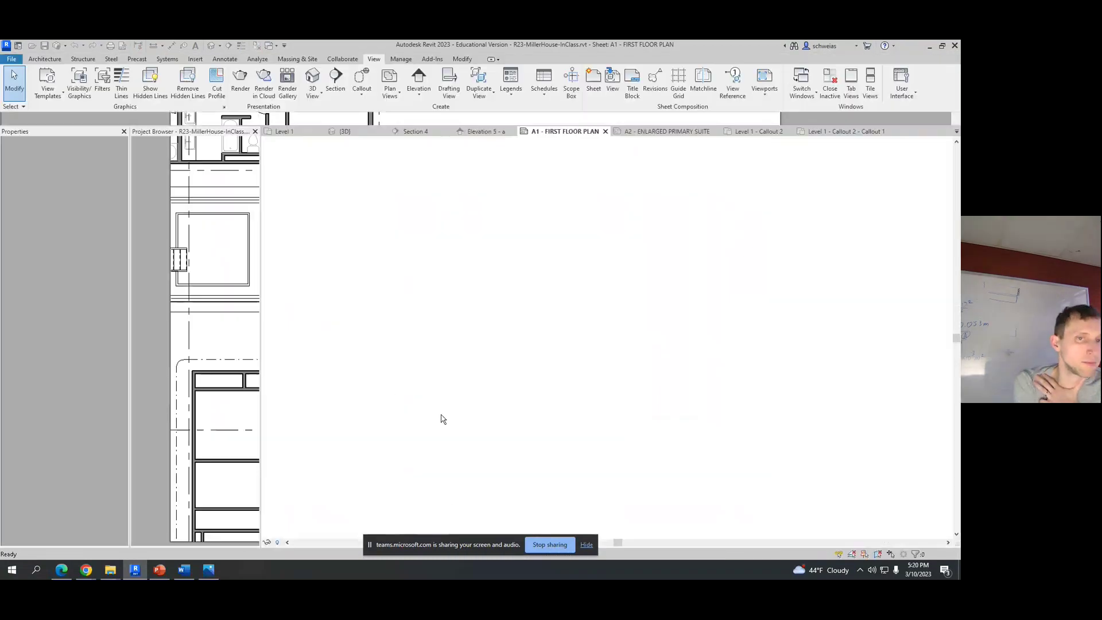
Step: Switch the printer back to Adobe PDF and preview sheet A1 again
key(ctrl+p)
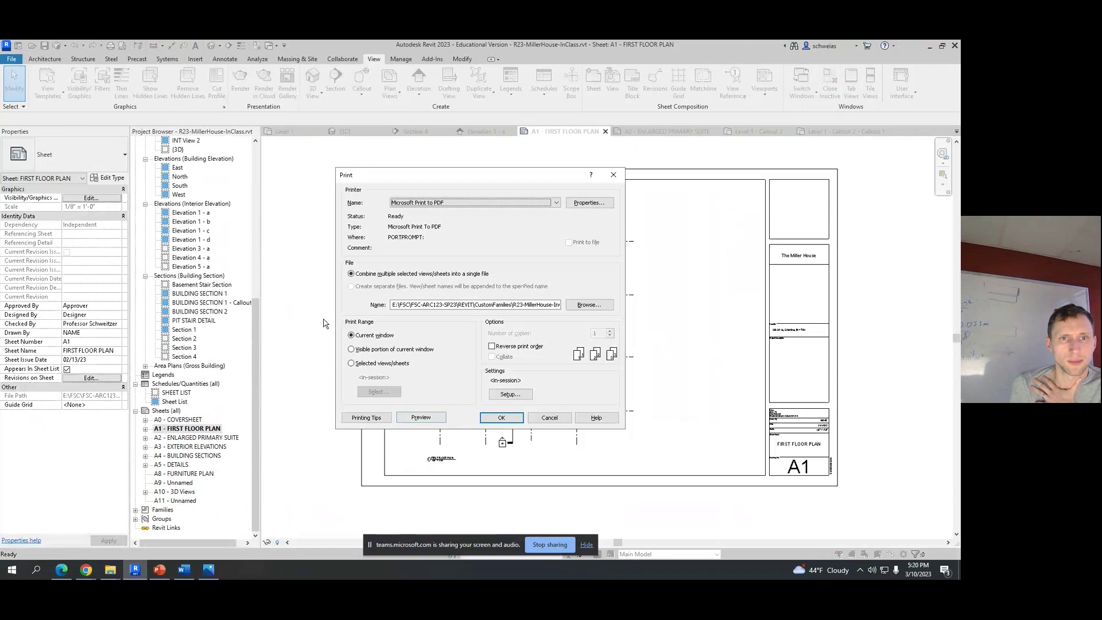
click(426, 202)
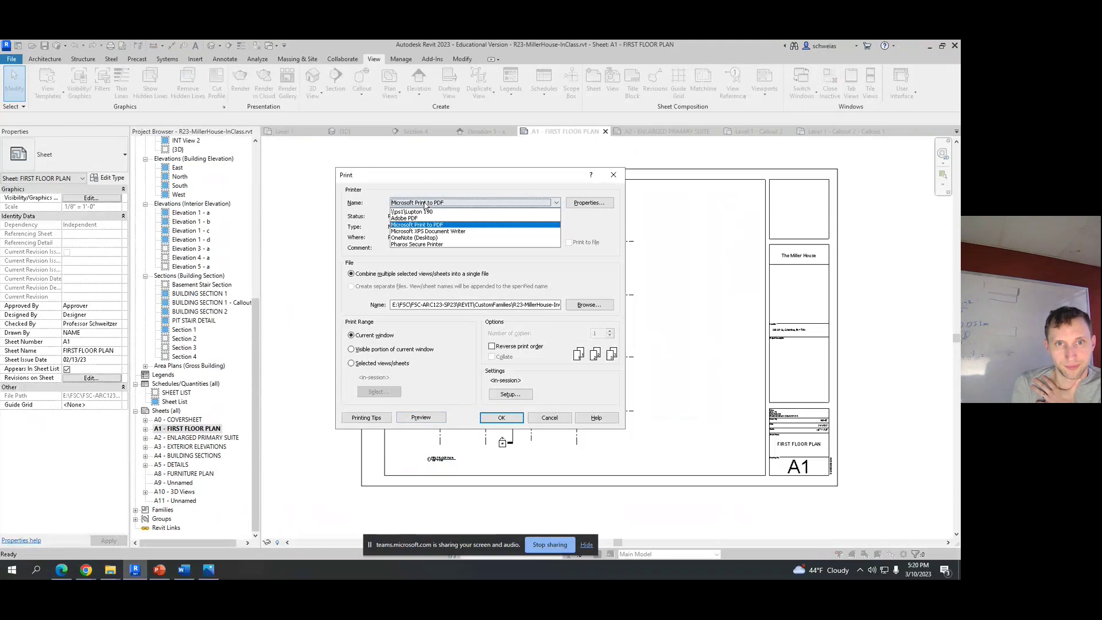
click(427, 218)
click(421, 417)
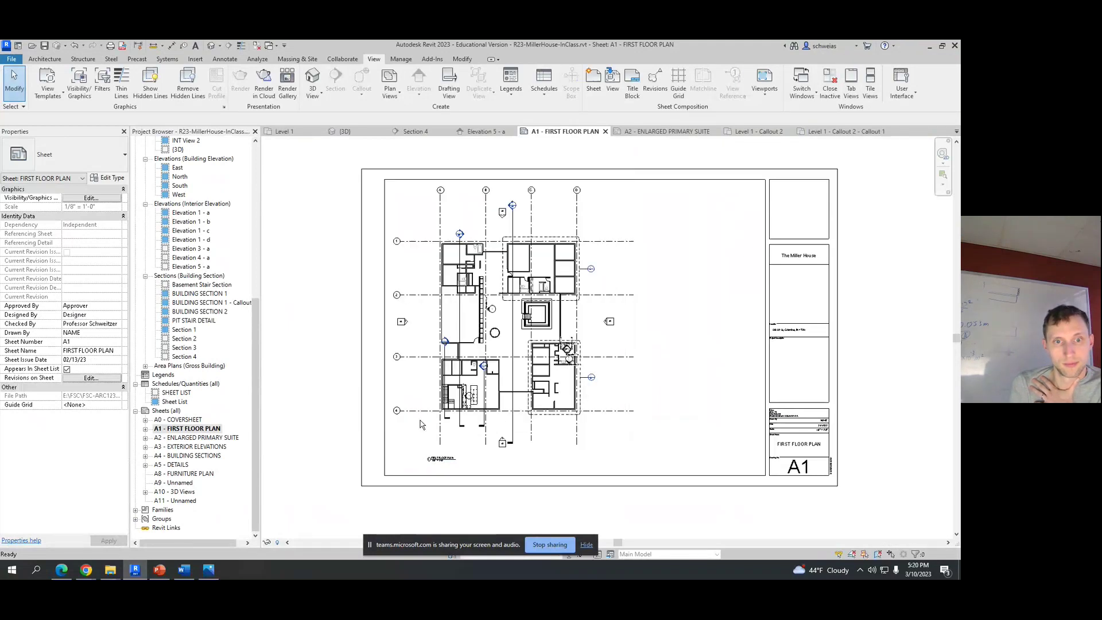
key(Escape)
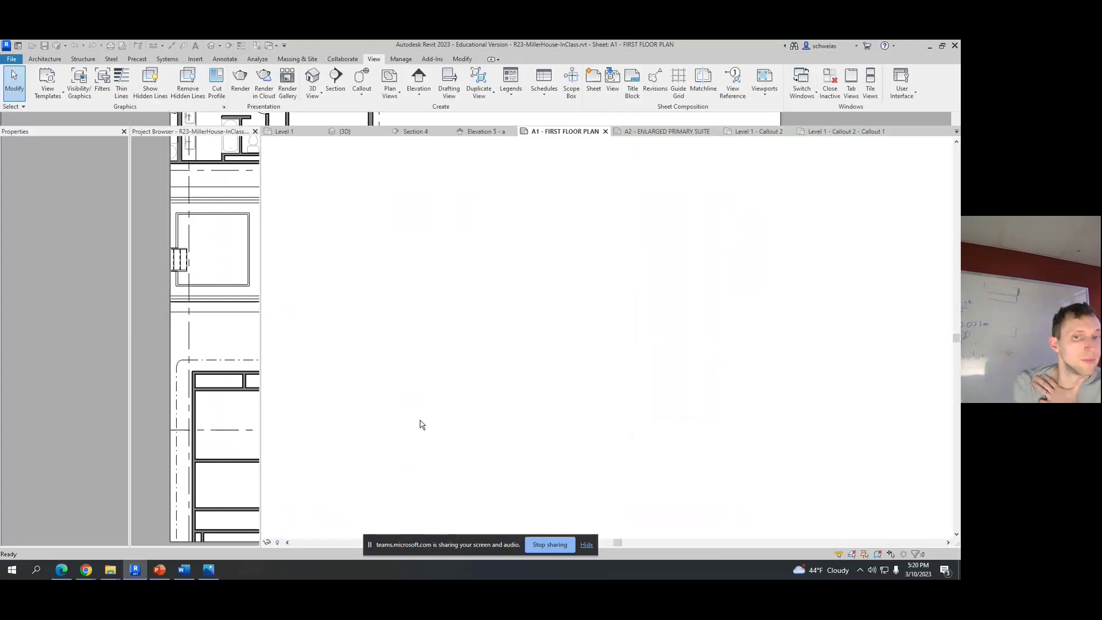
Step: Set the Adobe PDF paper size to ARCH D, answer the save prompt, and close Print
key(ctrl+p)
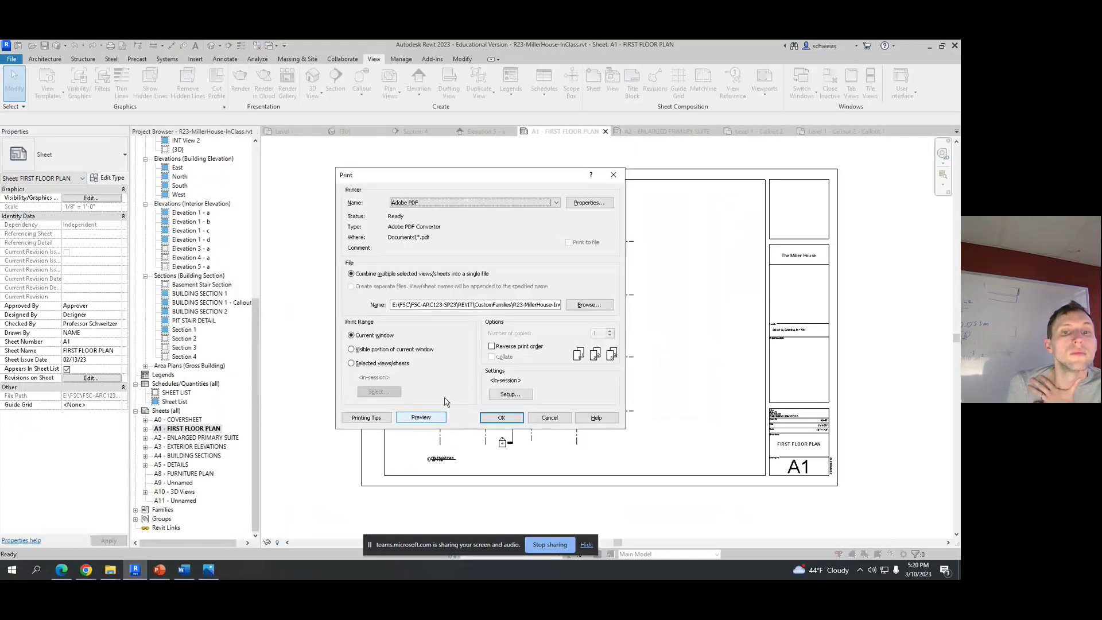
click(505, 394)
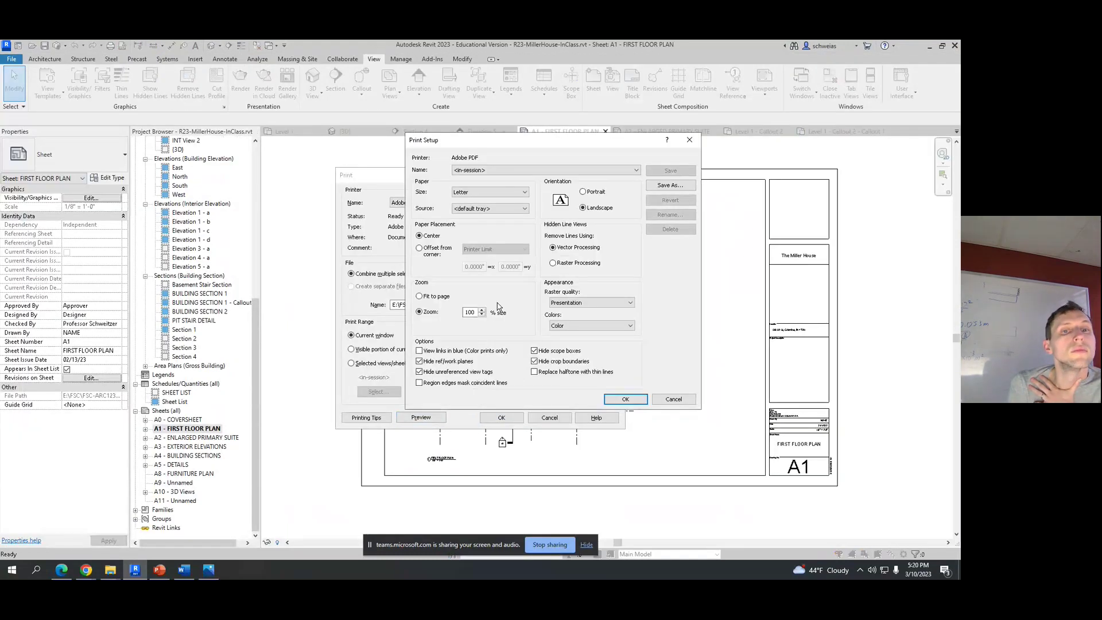
click(488, 192)
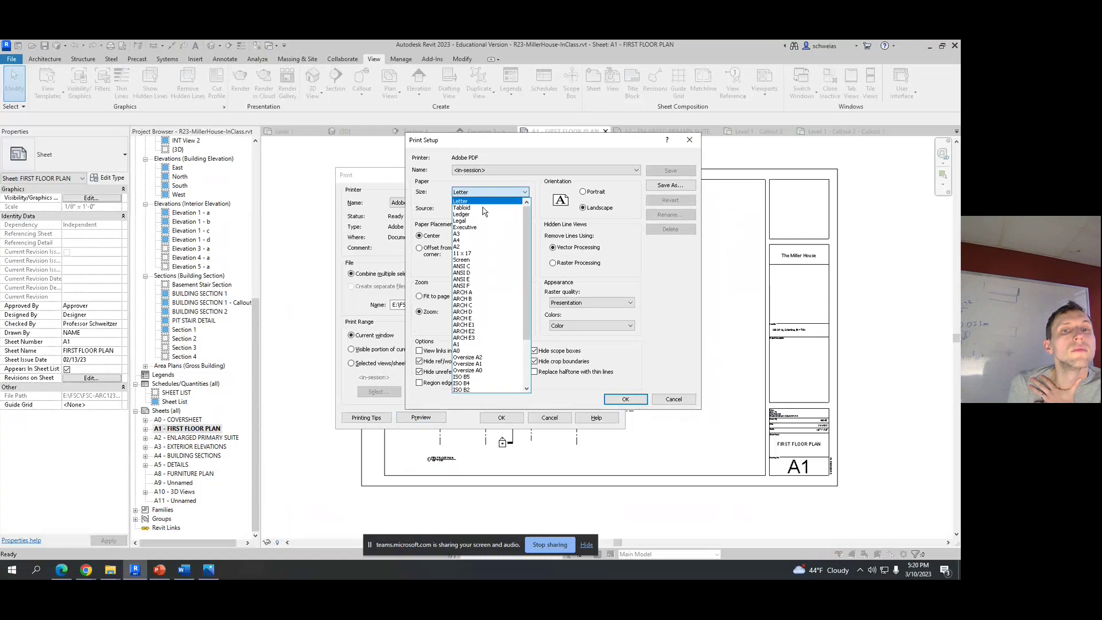
click(482, 312)
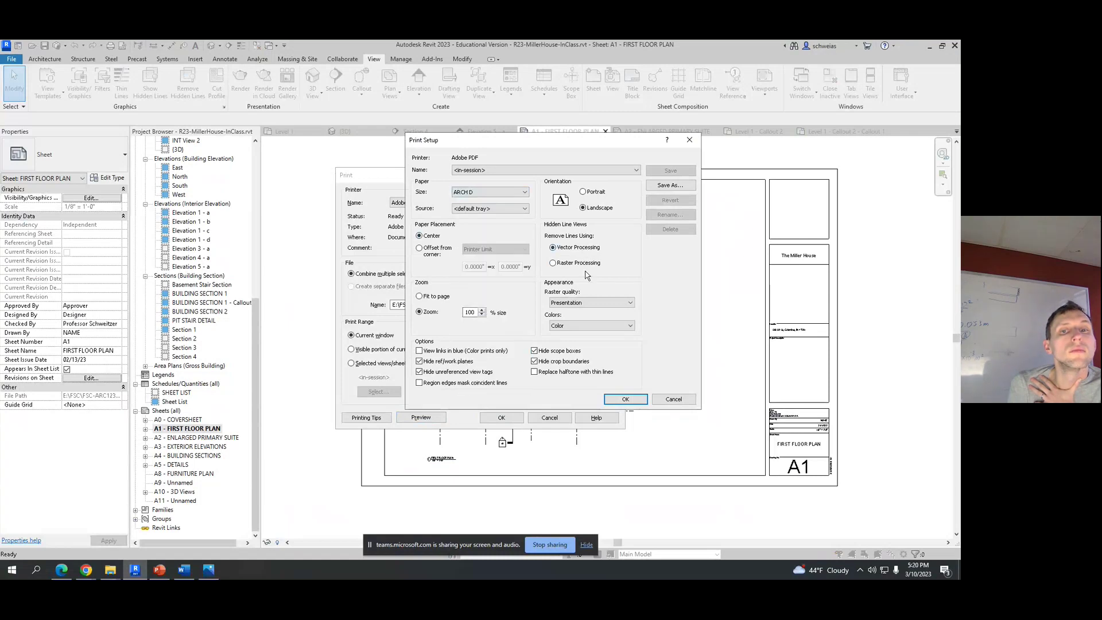
click(625, 398)
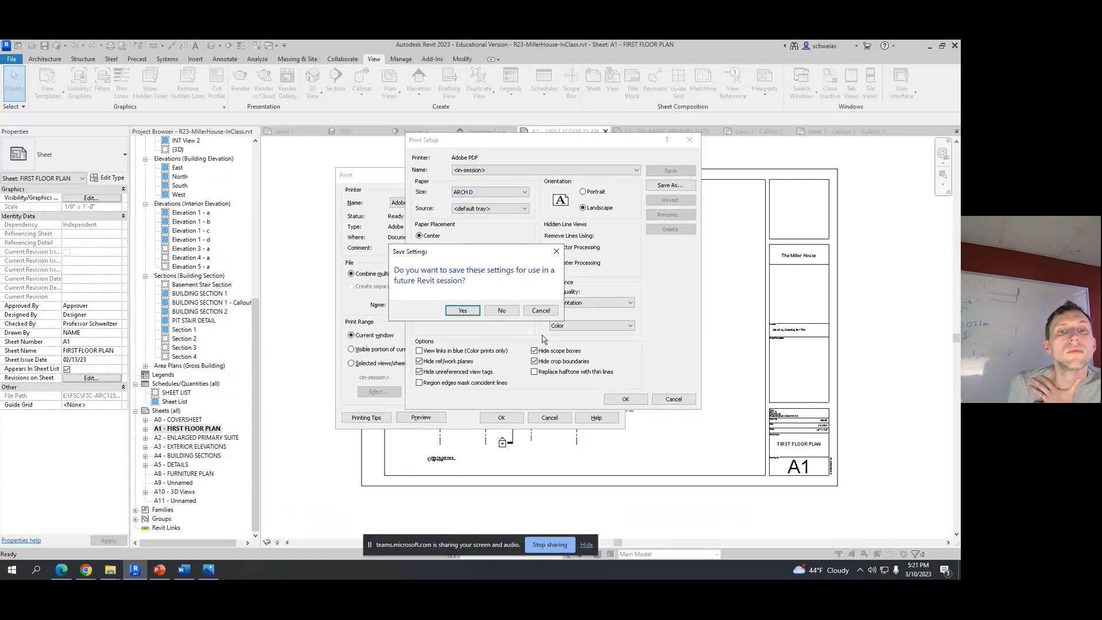
click(508, 314)
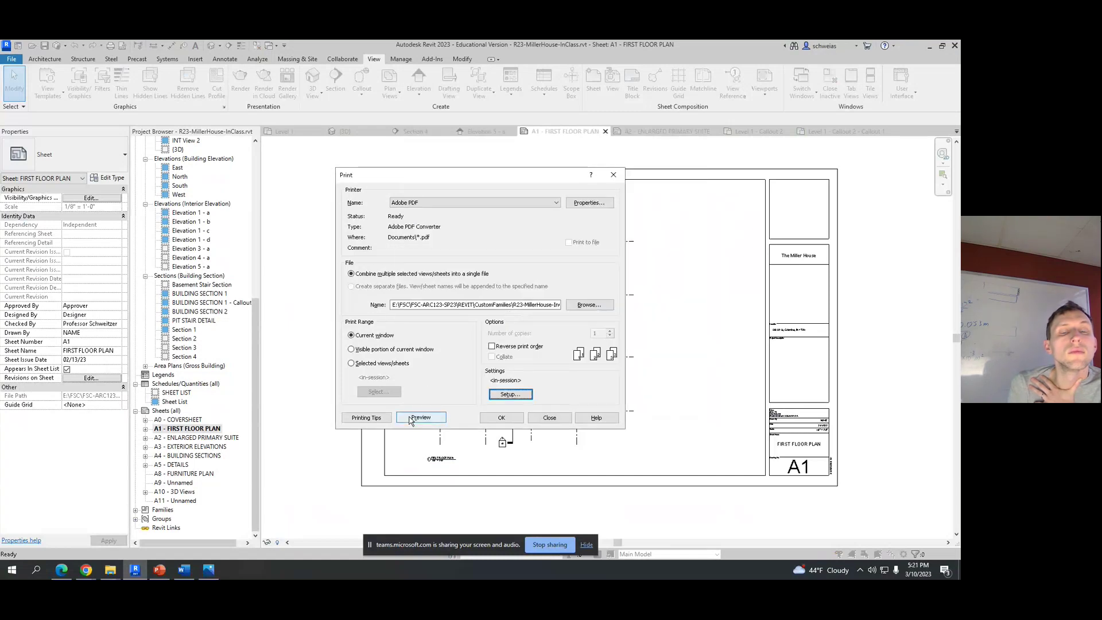
click(558, 417)
middle_drag(717, 353, 709, 337)
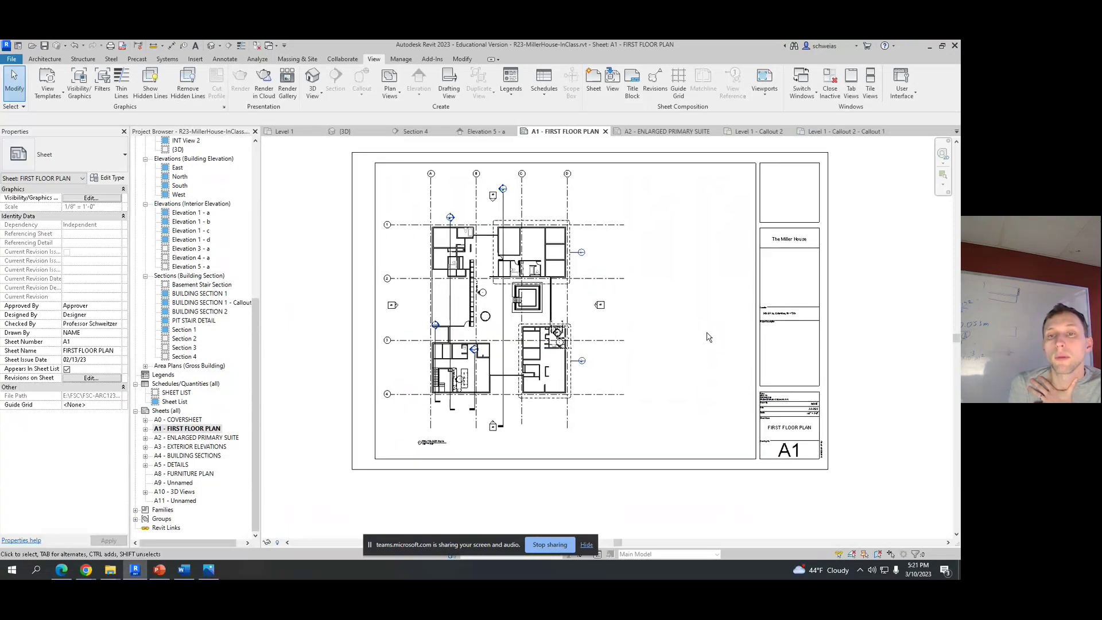
Step: Set Print Range to Selected views/sheets and combine them into a single PDF file
key(ctrl+p)
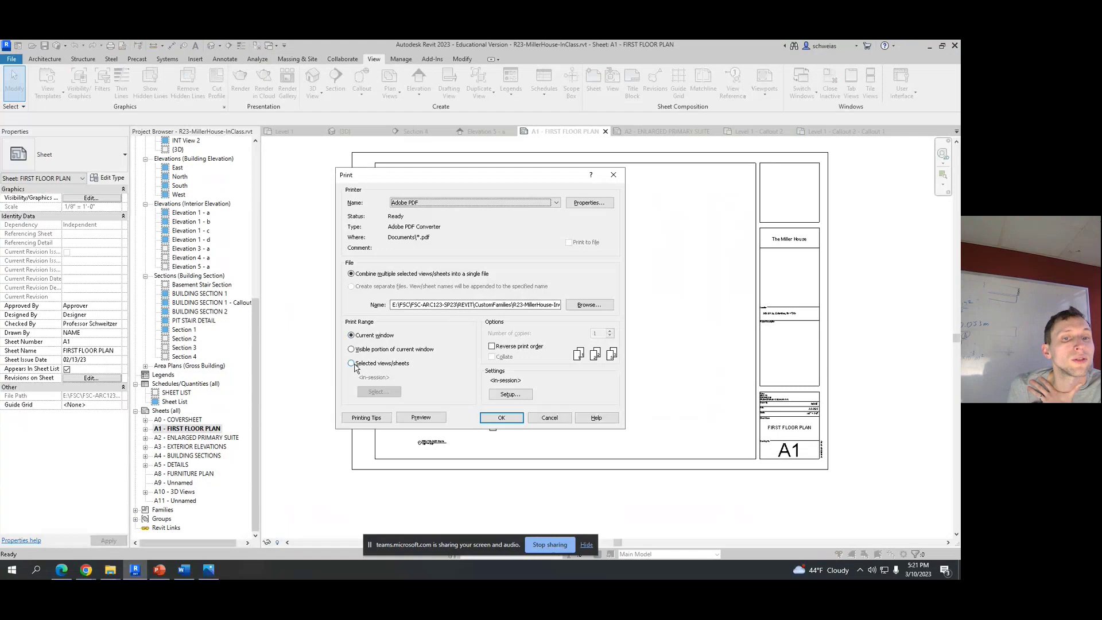
click(388, 365)
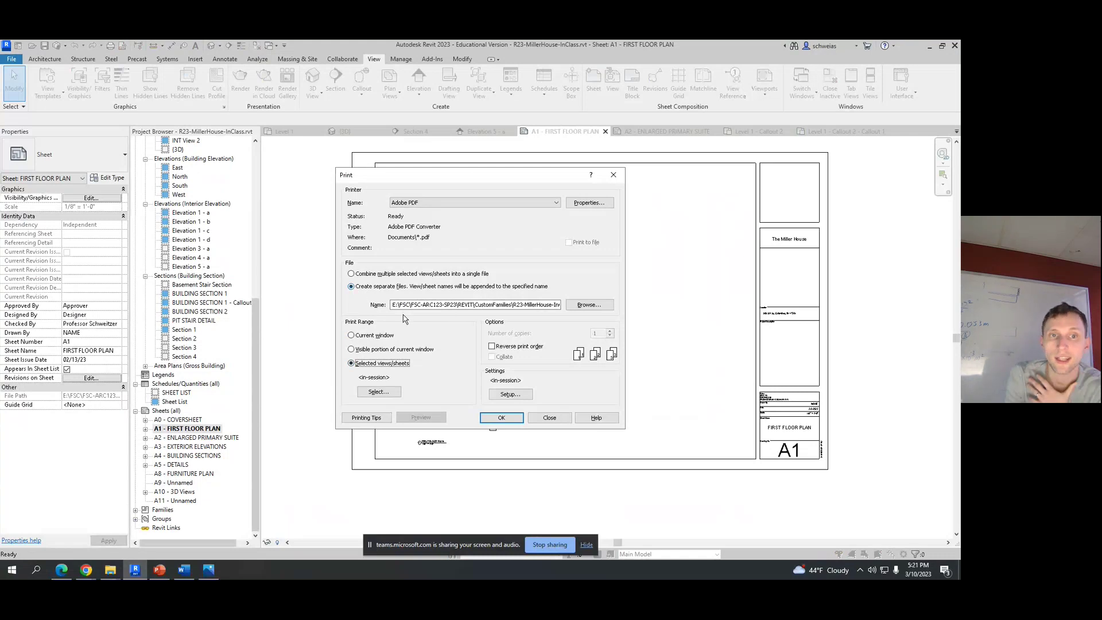
click(377, 275)
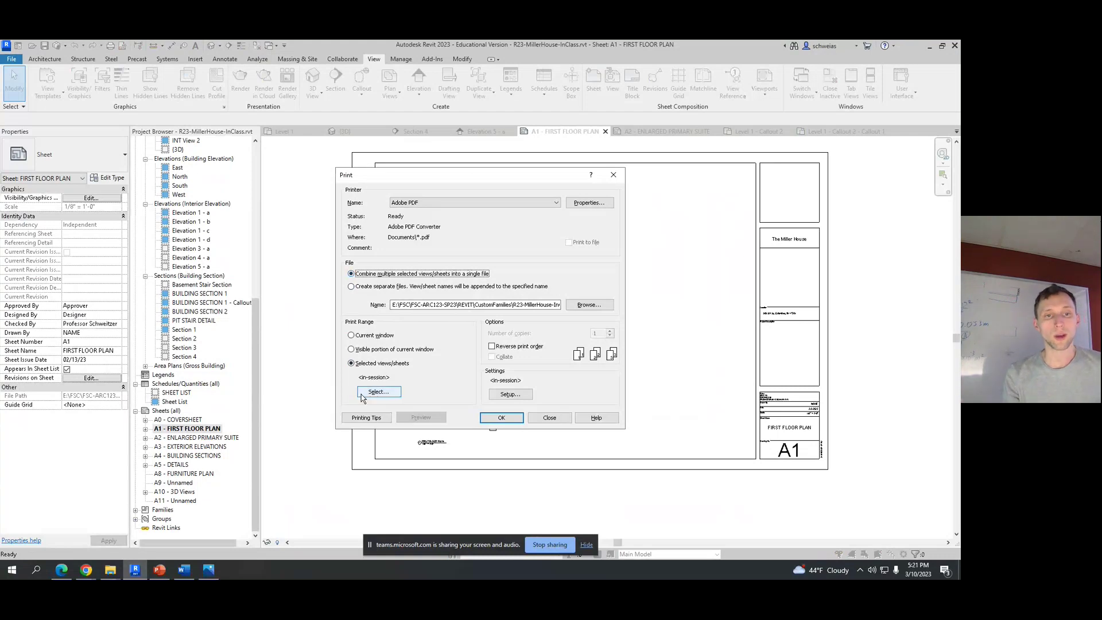
click(360, 366)
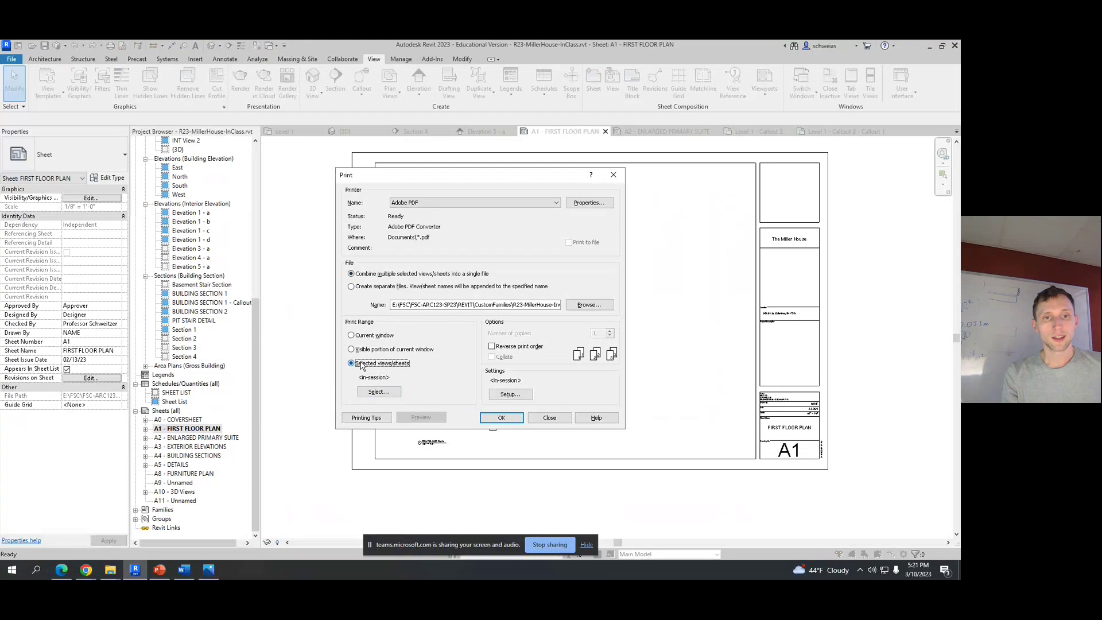
Step: Open the sheet selection list and filter it to show sheets only, hiding 3D and 2D views
click(379, 391)
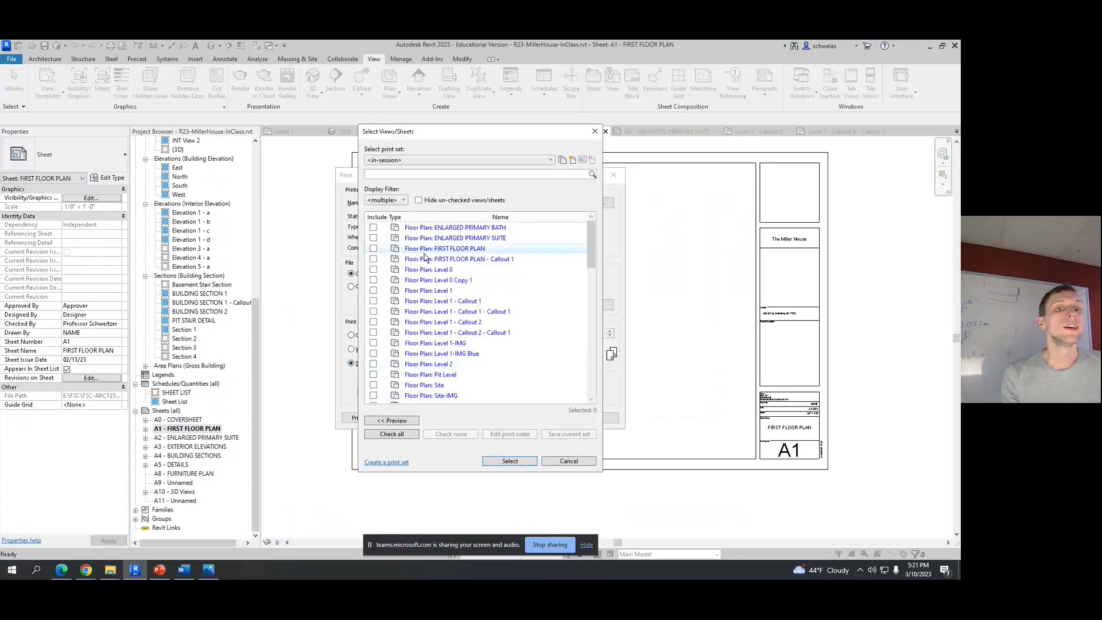
click(392, 201)
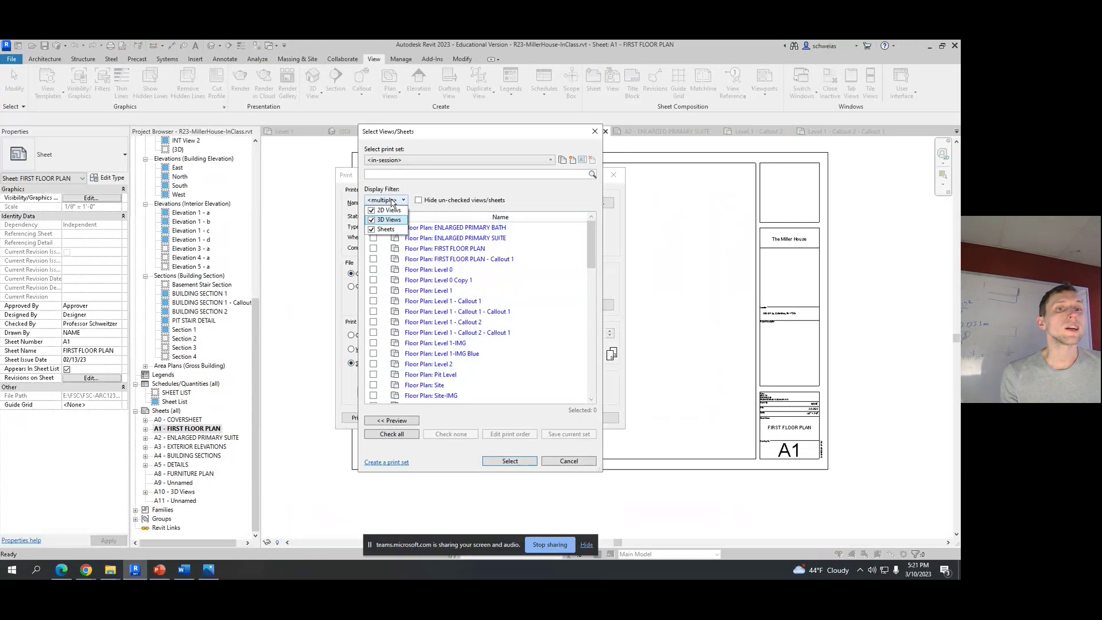
click(372, 221)
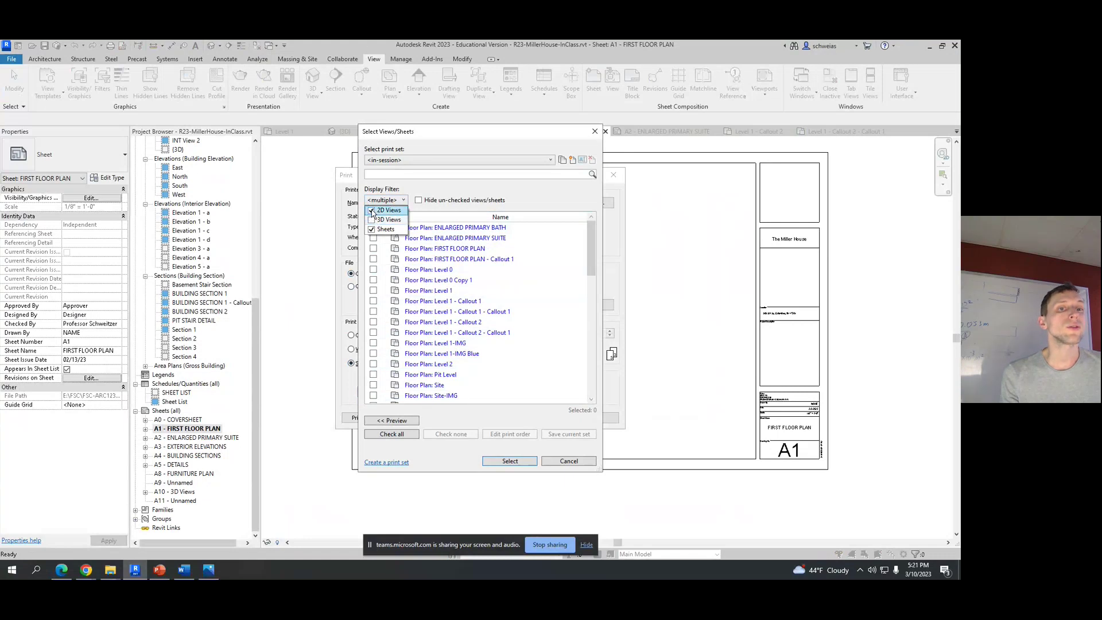
click(372, 211)
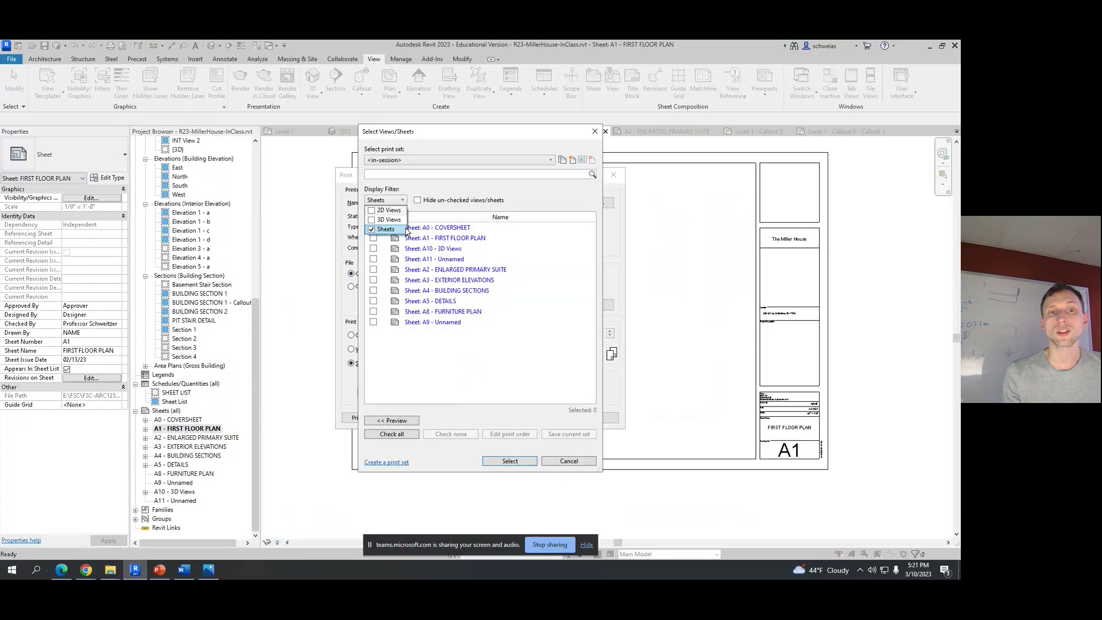
click(559, 255)
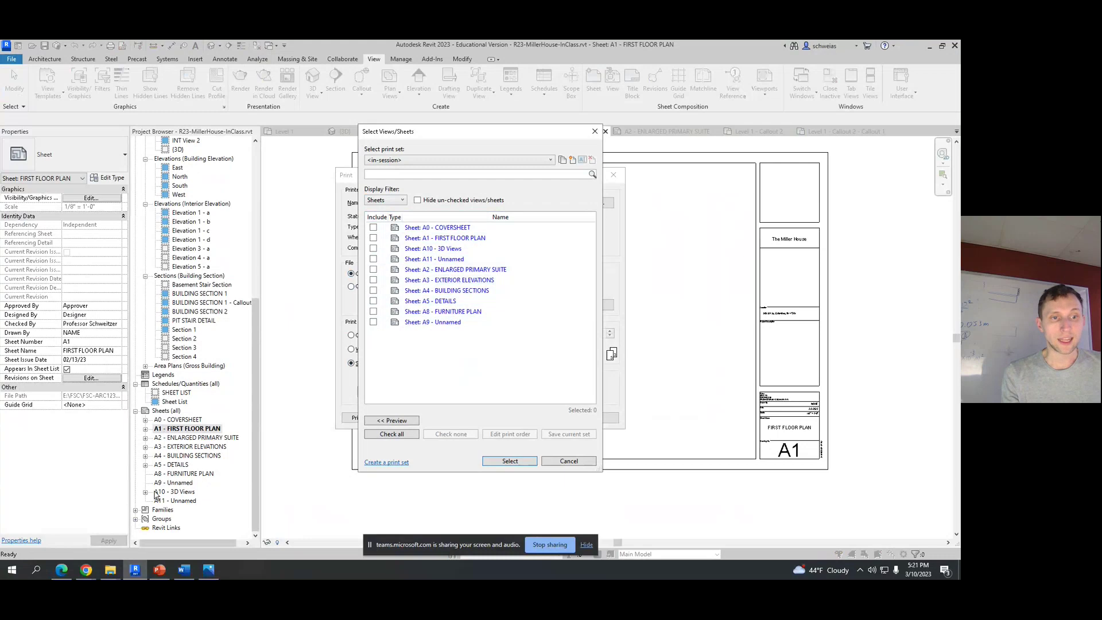
Step: Check sheets A0, A1, A10, A11, A2, A3, A4 and A5 for printing
click(373, 227)
click(373, 237)
click(373, 248)
click(372, 259)
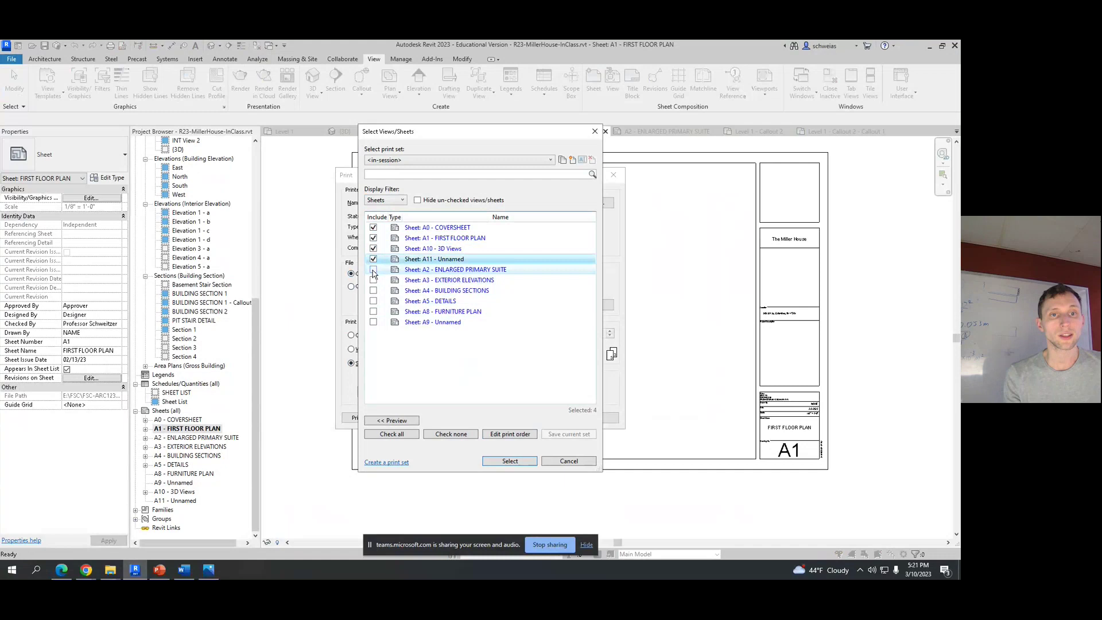
click(373, 270)
click(373, 280)
click(373, 290)
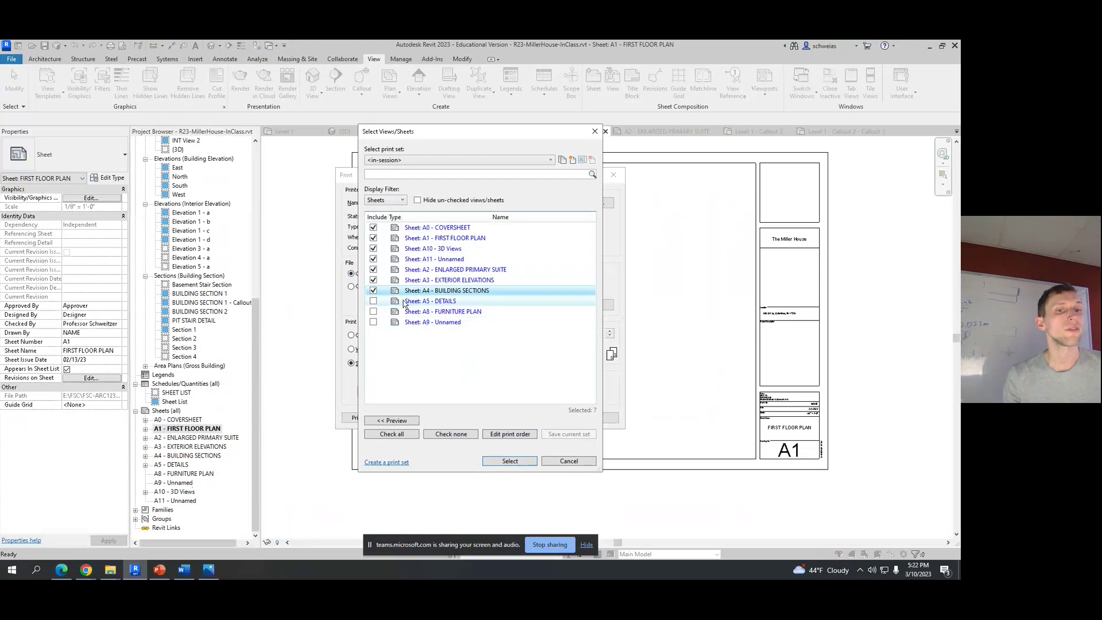
click(374, 301)
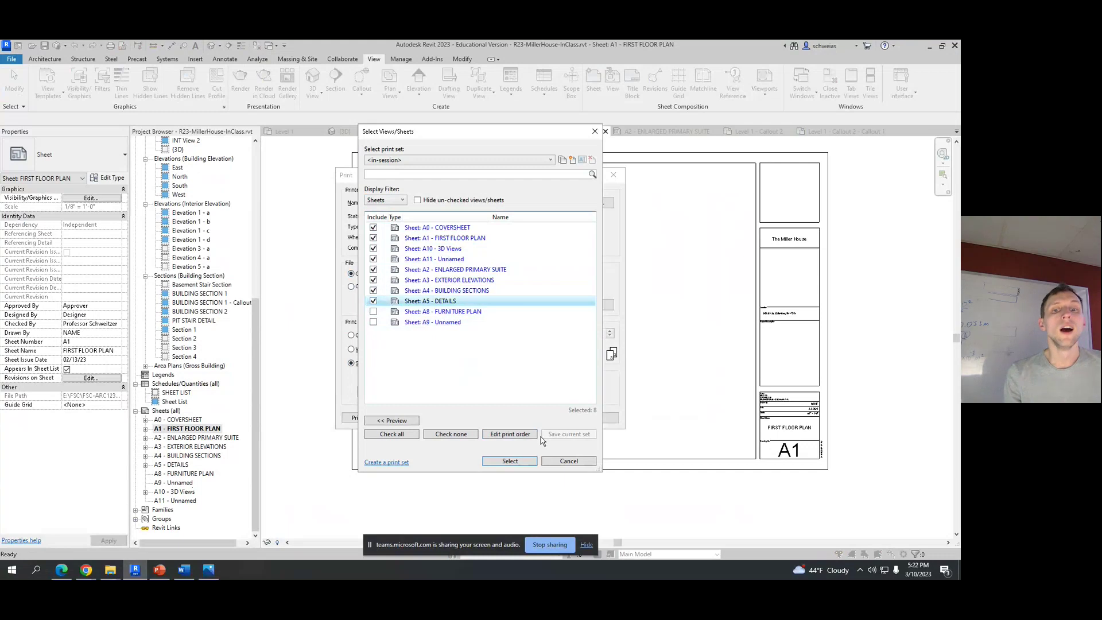
Step: Preview sheets A5, A4, A3 and A2, then hide the preview
click(392, 421)
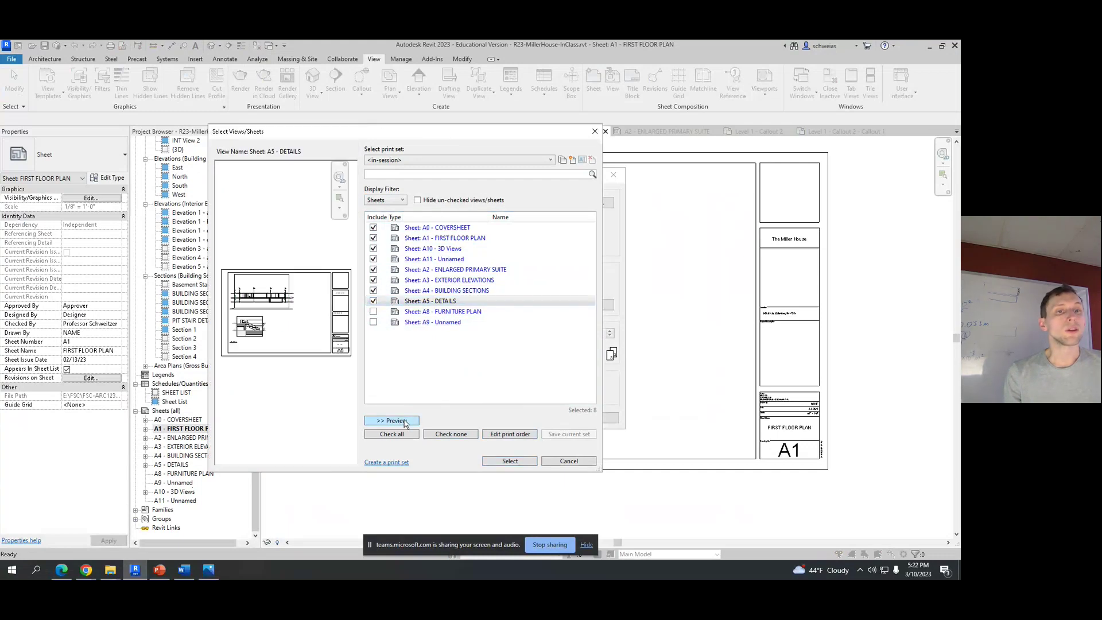
click(443, 288)
click(443, 280)
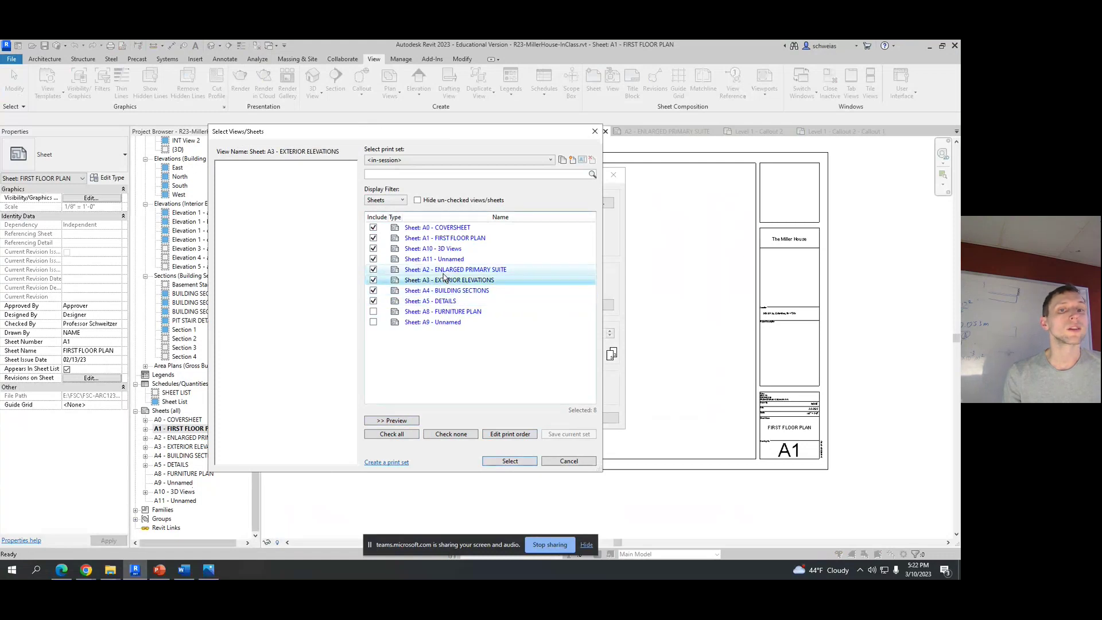
click(446, 270)
click(407, 423)
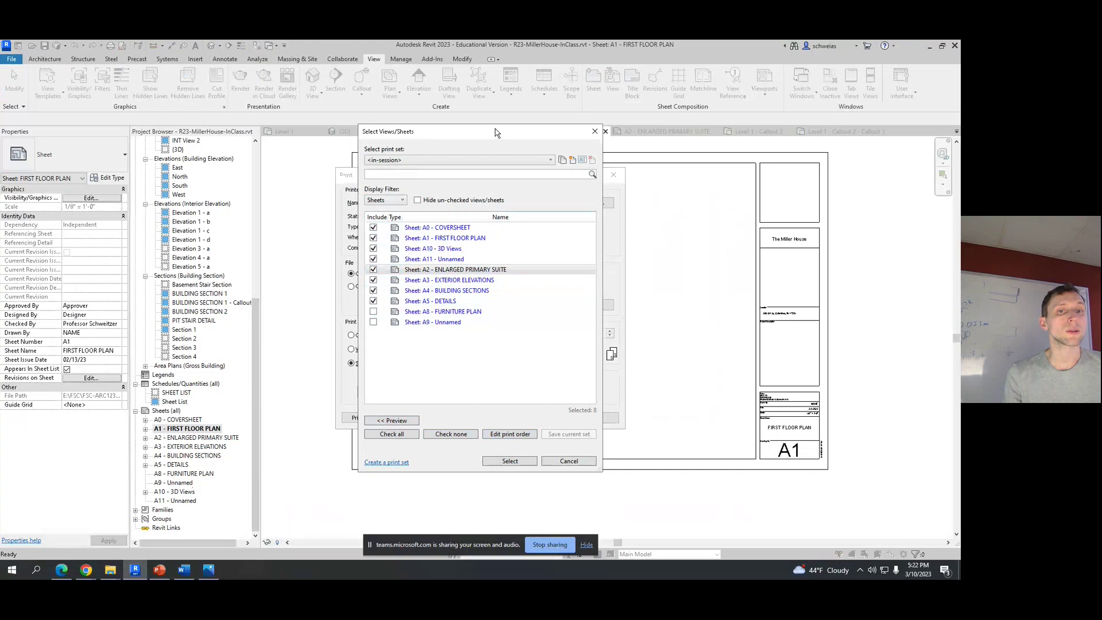
Step: Accept the eight-sheet selection, close Print without printing, and zoom-fit sheet A1 with ZF
click(509, 461)
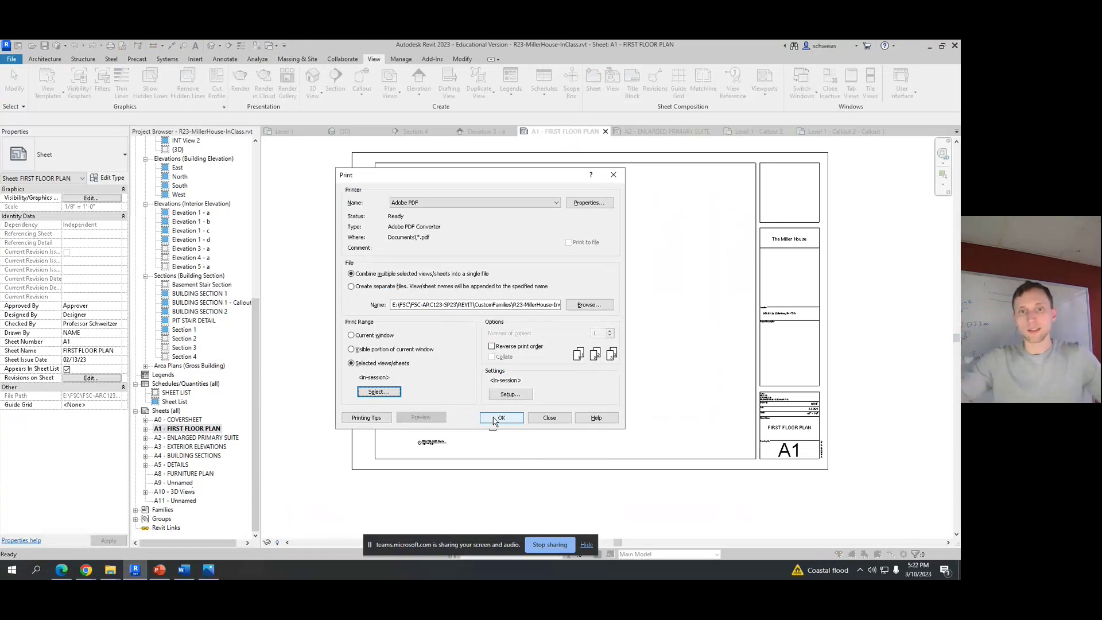
click(545, 419)
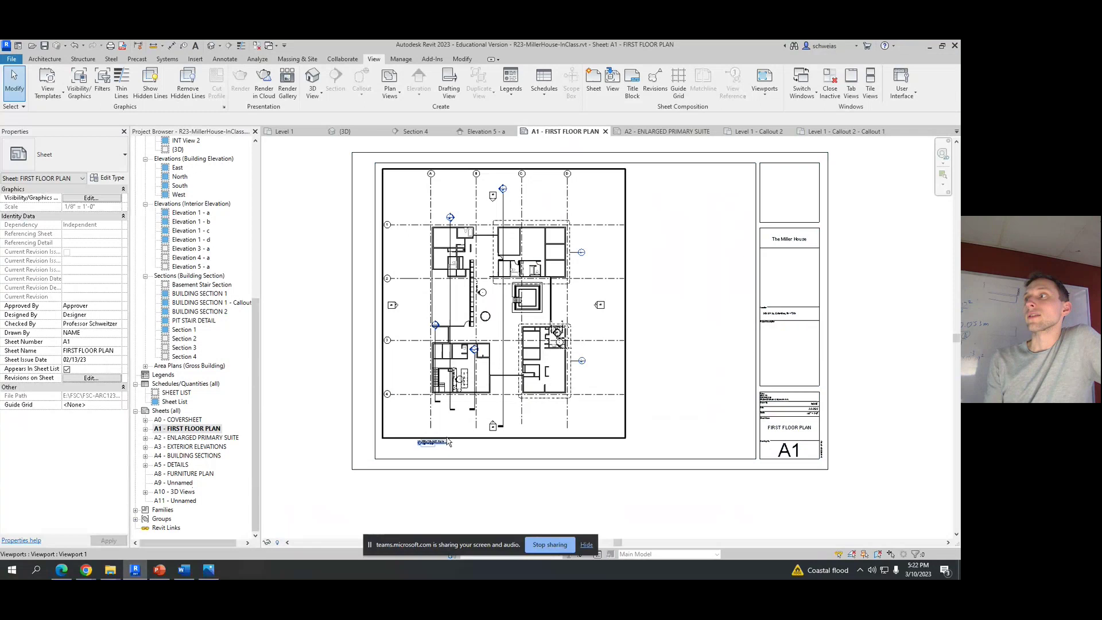
key(z)
key(f)
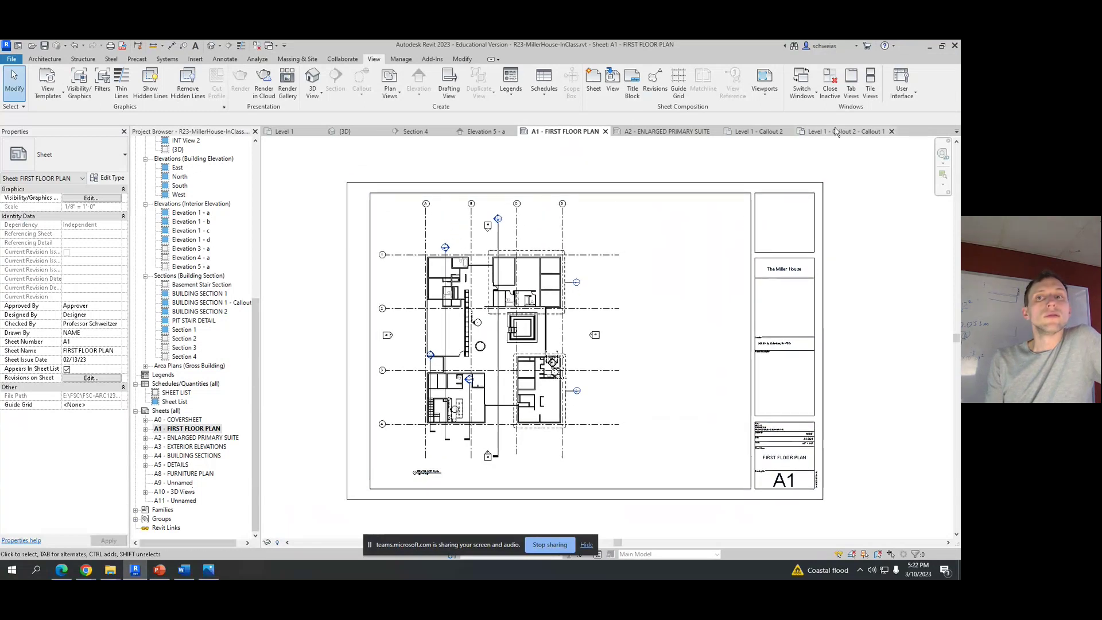
Step: Minimize Revit and bring the Teams meeting window with live transcript to the front
click(141, 572)
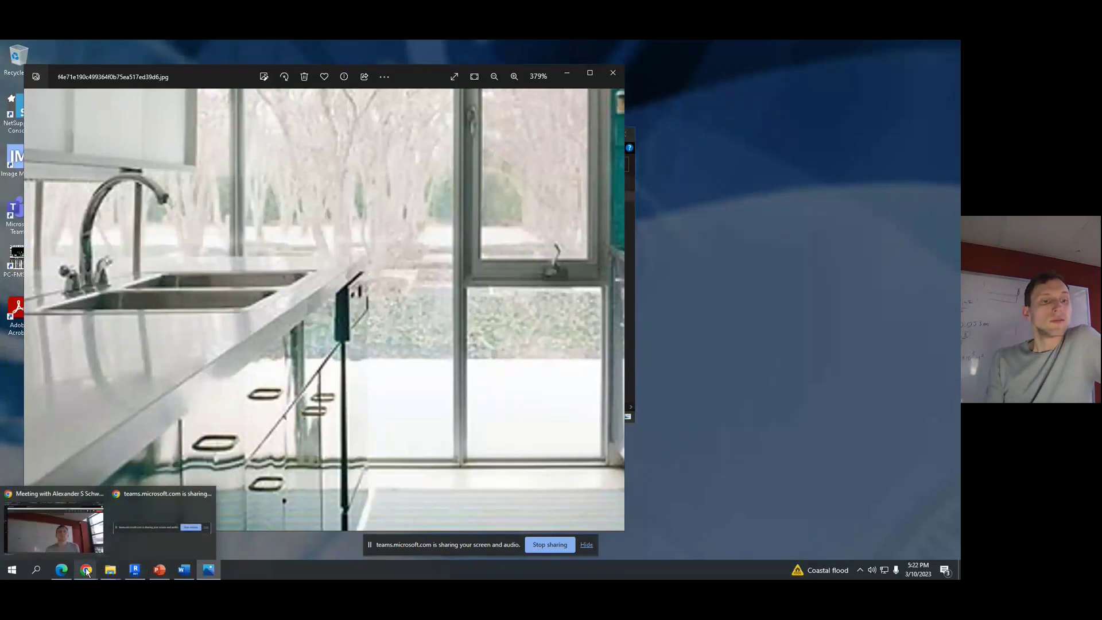
mouse_move(72, 571)
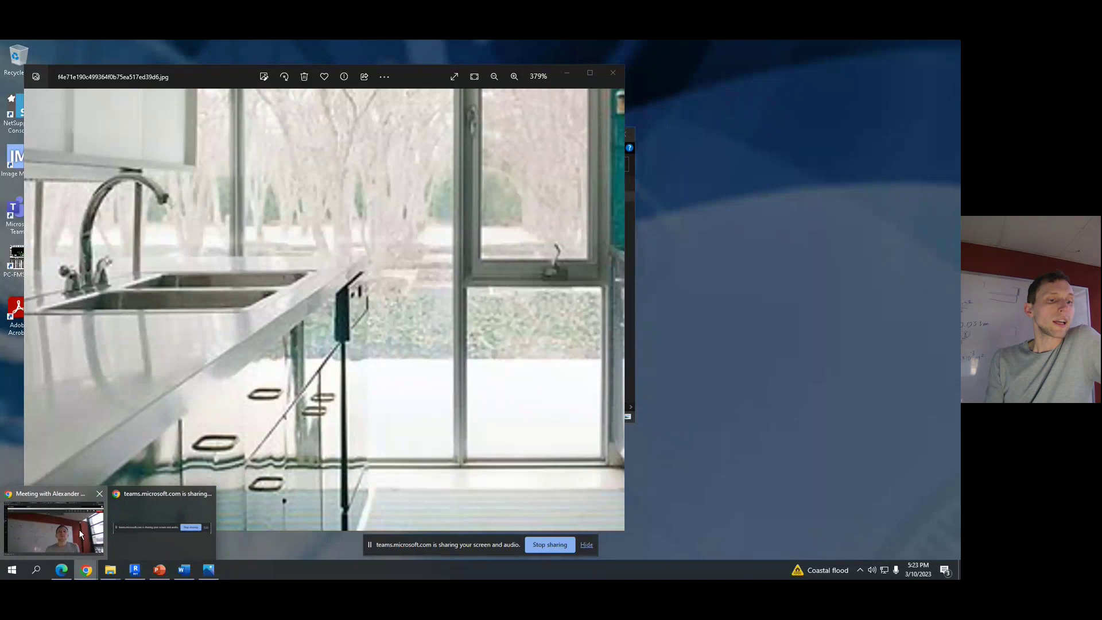
click(54, 525)
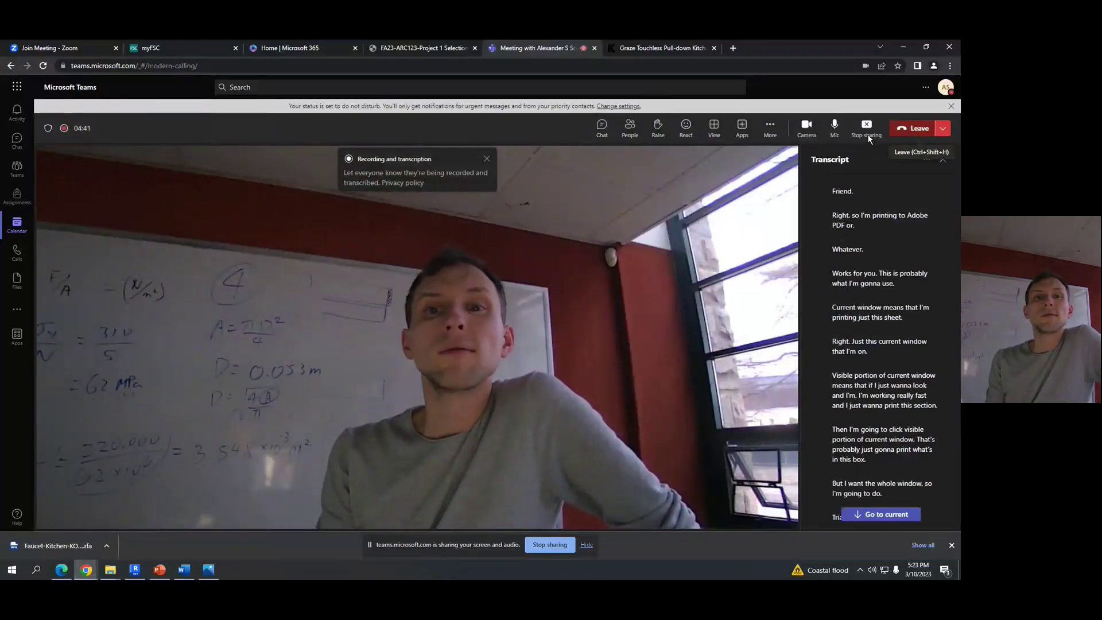